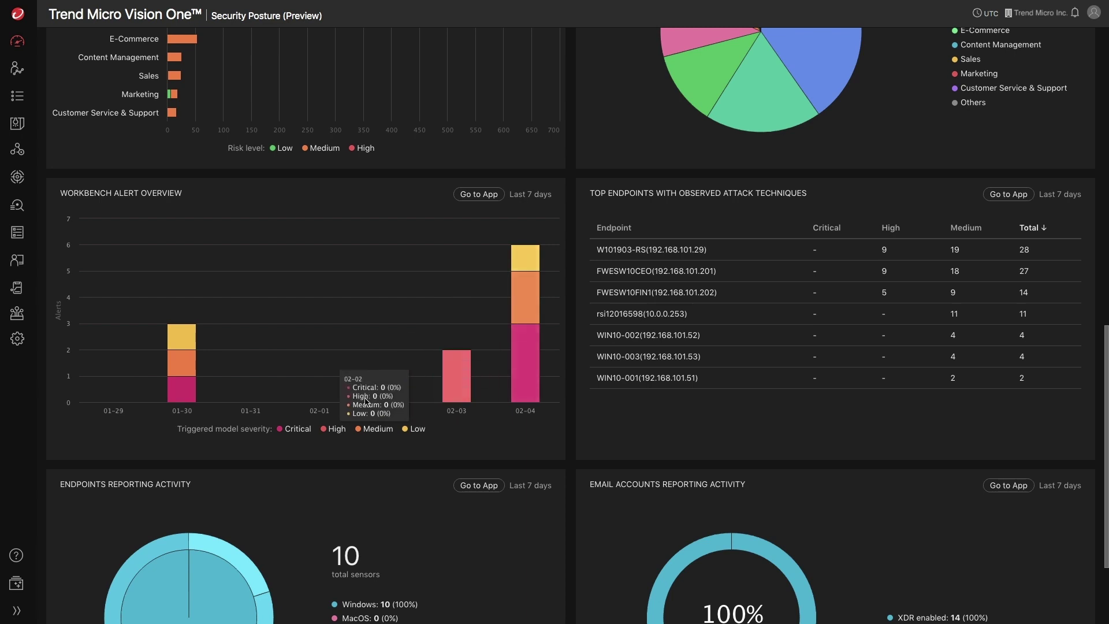
click(26, 611)
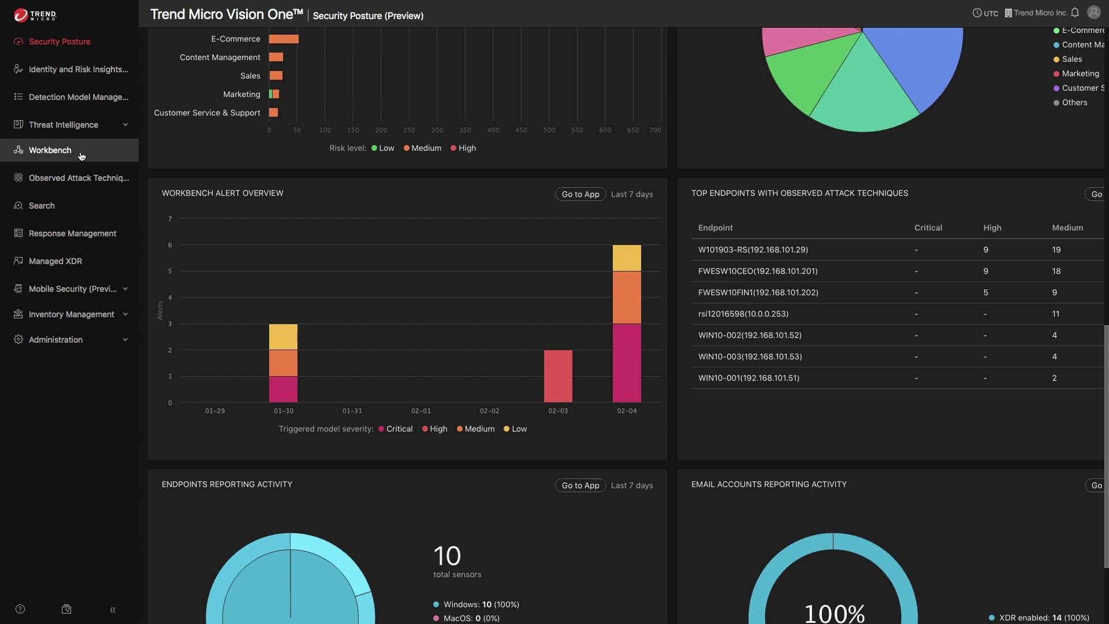
click(111, 610)
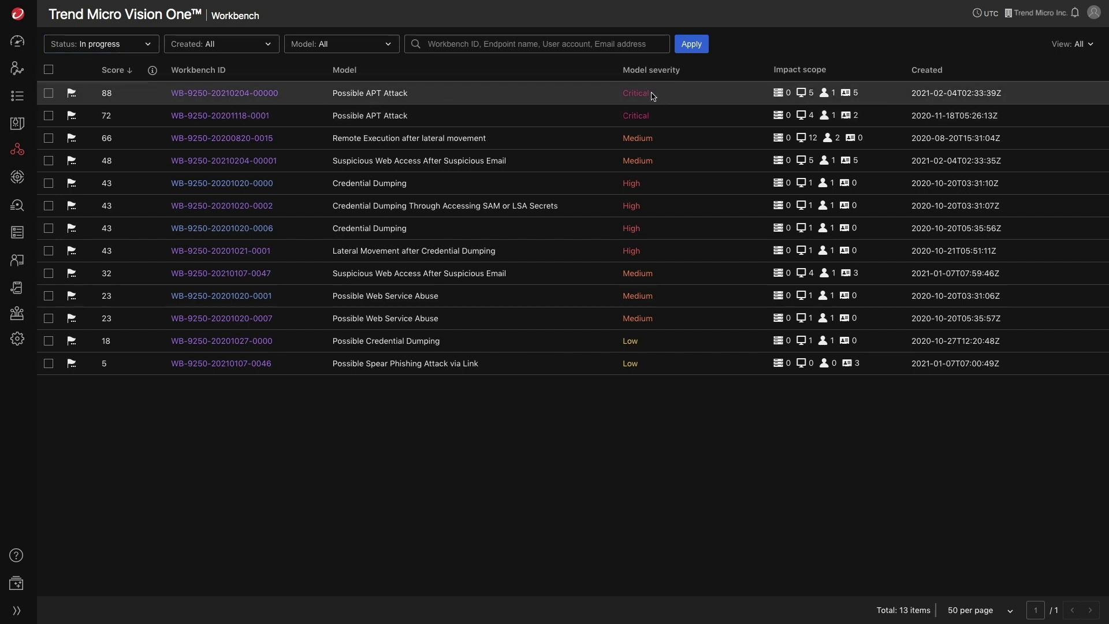
mouse_move(803, 97)
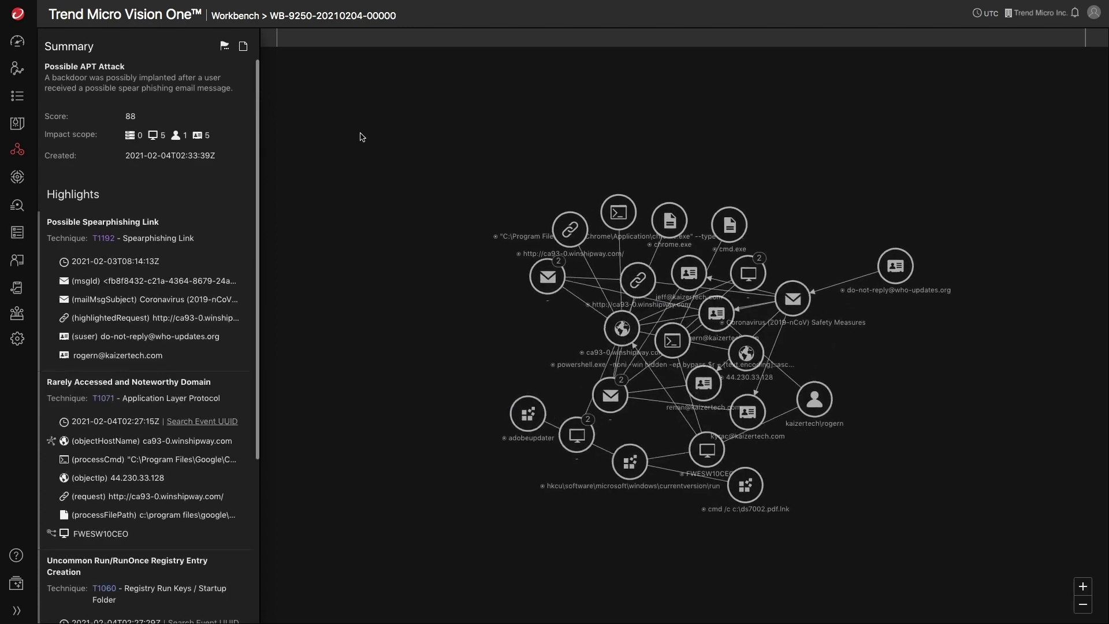
Step: Reposition the email and winshipway.com nodes, trace the Spearphishing Link and Rare Domain highlights, then open T1192
drag(802, 289, 434, 450)
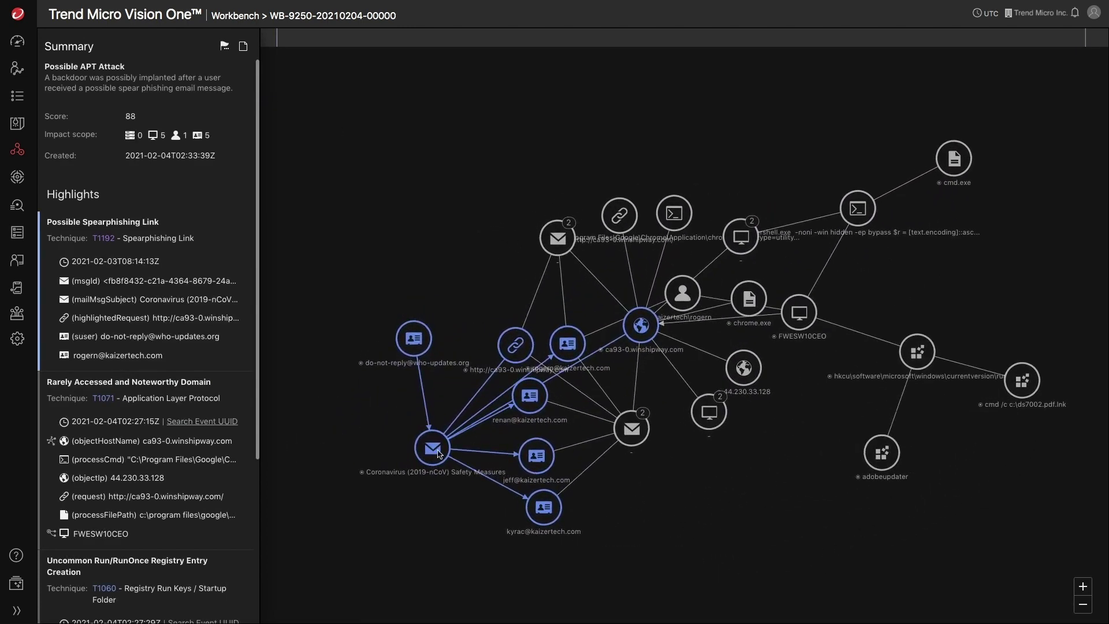
drag(647, 327, 682, 185)
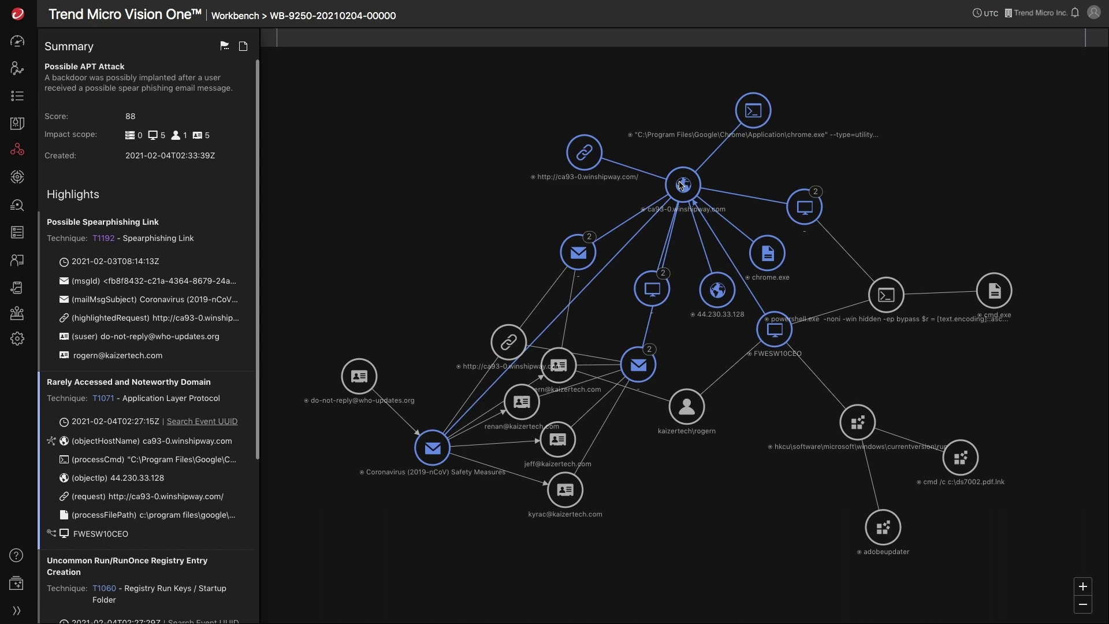
click(239, 270)
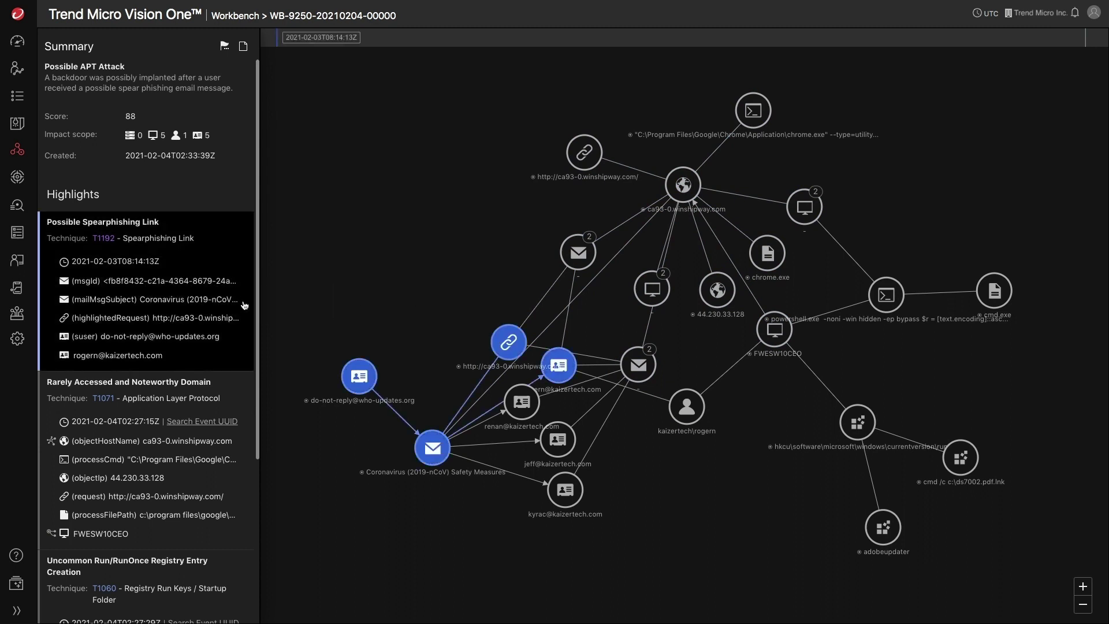
click(245, 400)
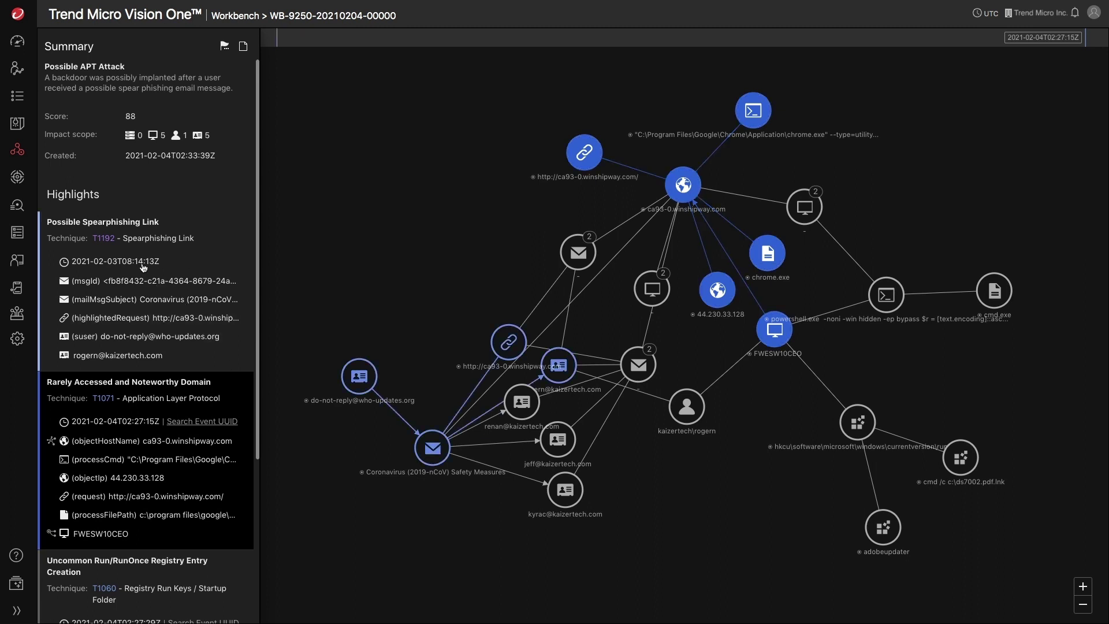
click(111, 241)
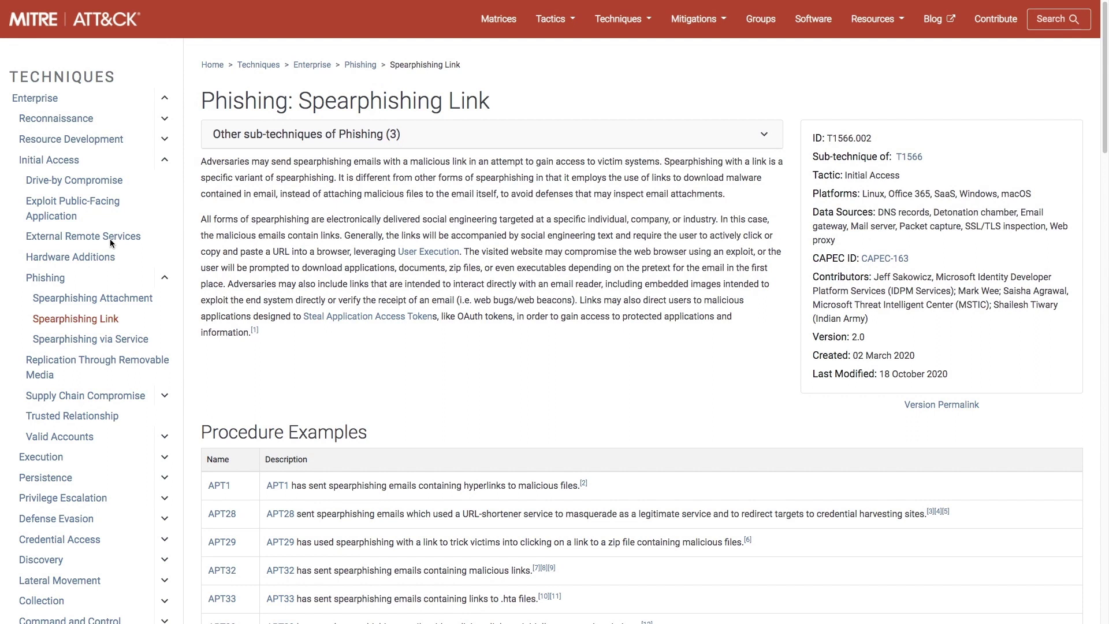
Step: Close the MITRE ATT&CK page with Ctrl+W to get back to the alert graph
key(ctrl+w)
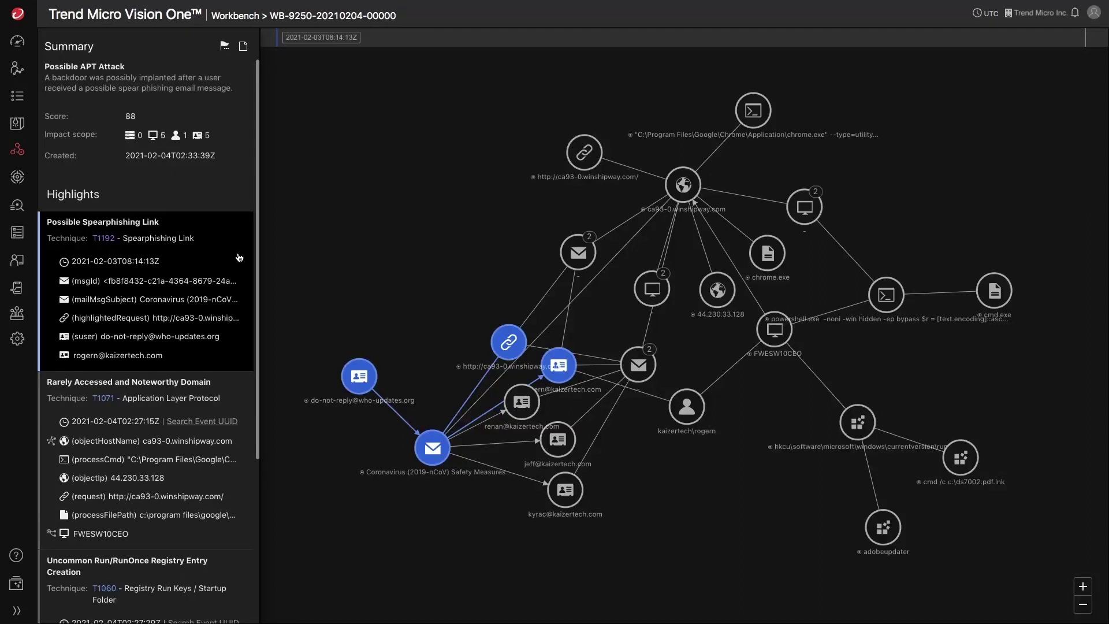
Step: Trace the Rarely Accessed Domain, Run/RunOnce registry and Uncommon PowerShell Parameters highlights on the graph
click(247, 393)
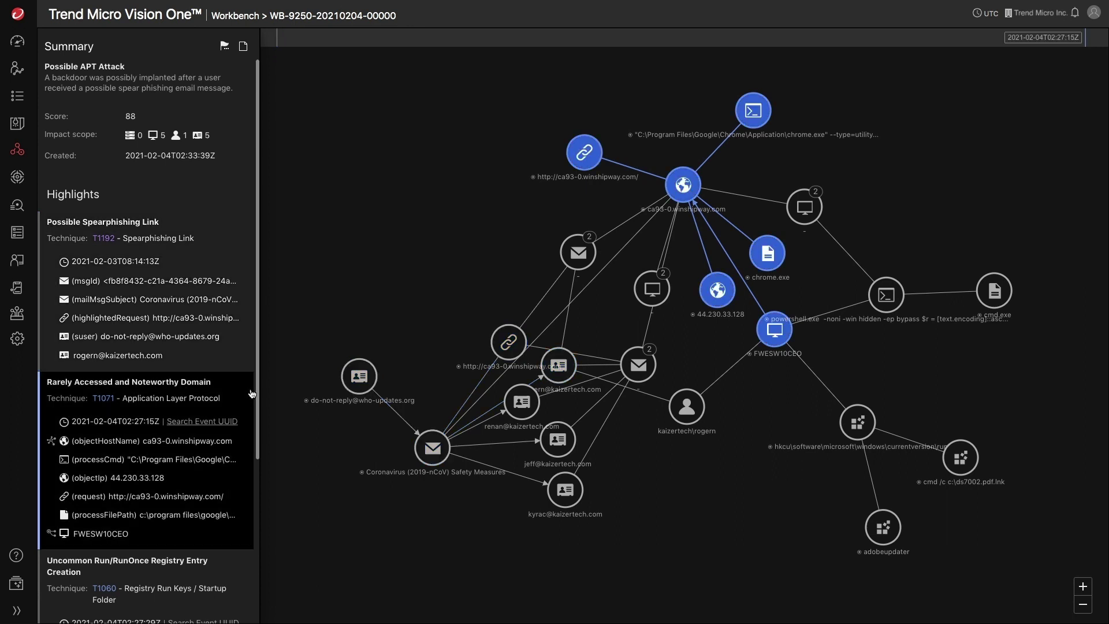
drag(257, 397, 260, 553)
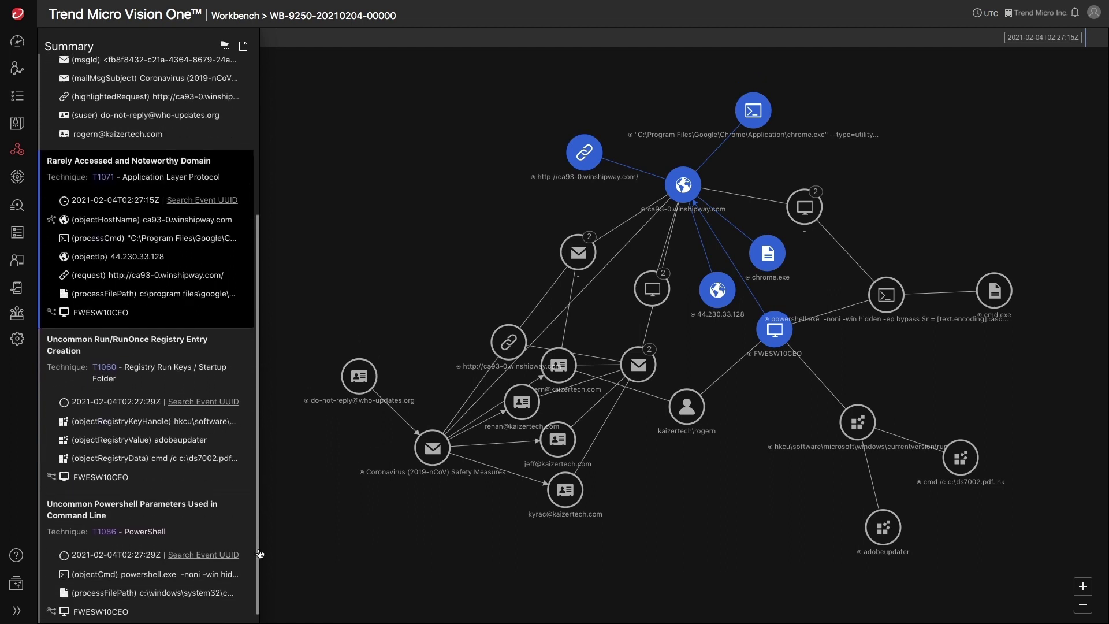
click(249, 476)
click(248, 518)
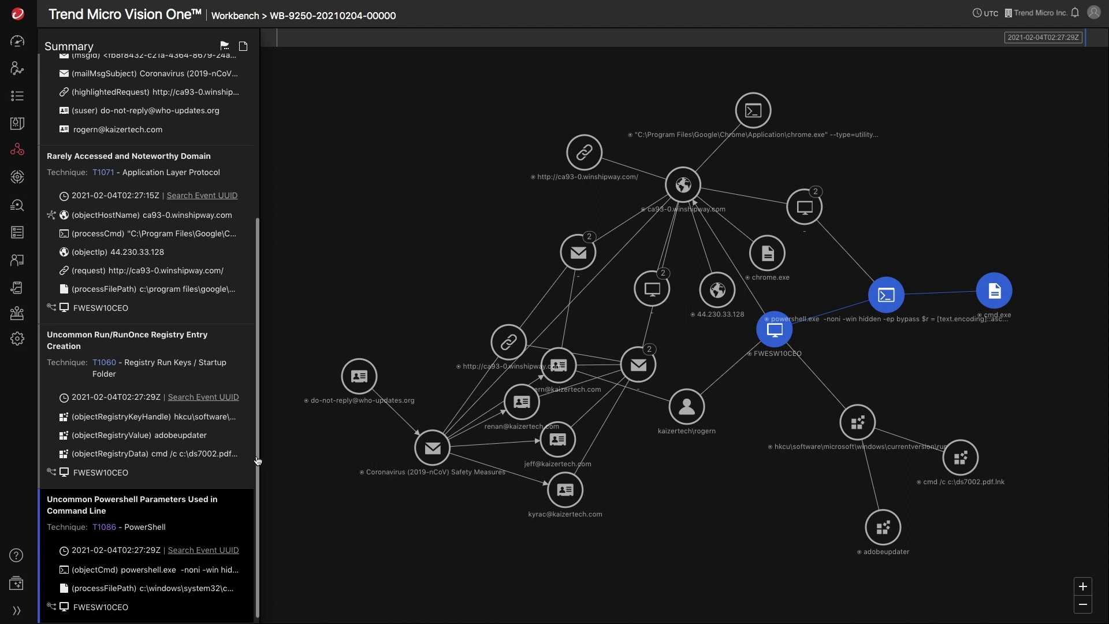
scroll(257, 461, up, 1)
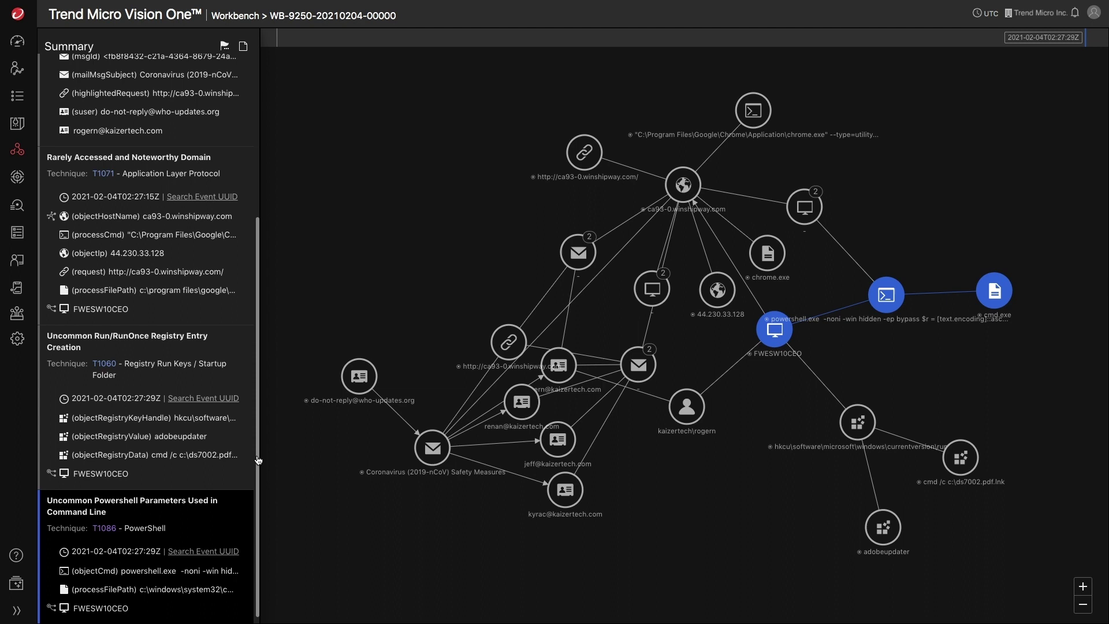
Step: Check FWESW10CEO's detailed profile (192.168.101.201, Windows 10.0.18362), then bring its actions menu back up
right_click(775, 337)
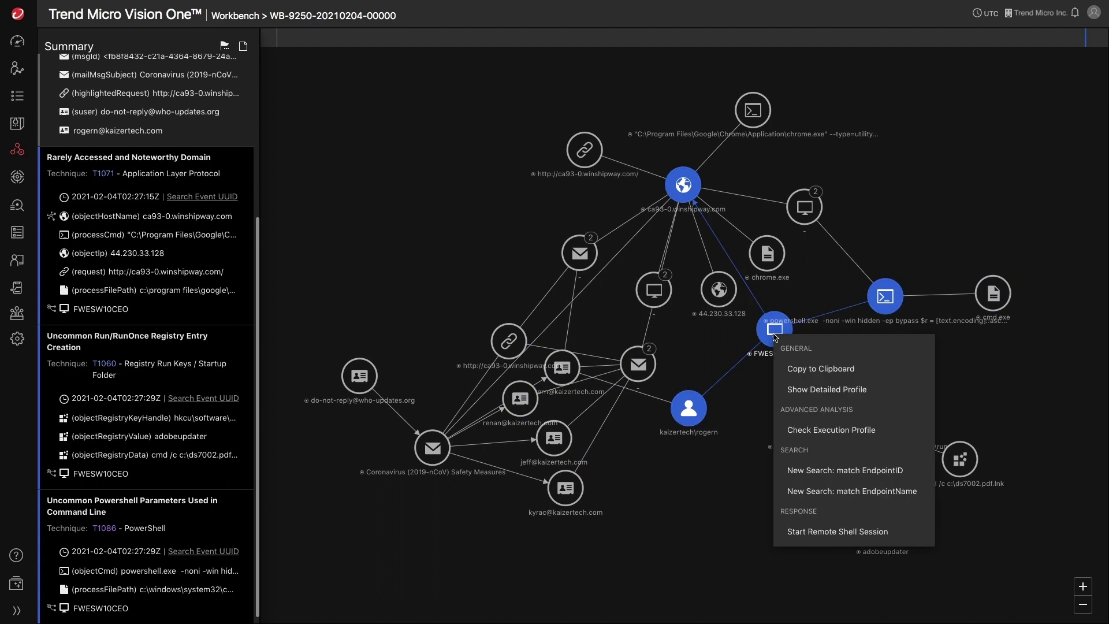
click(791, 392)
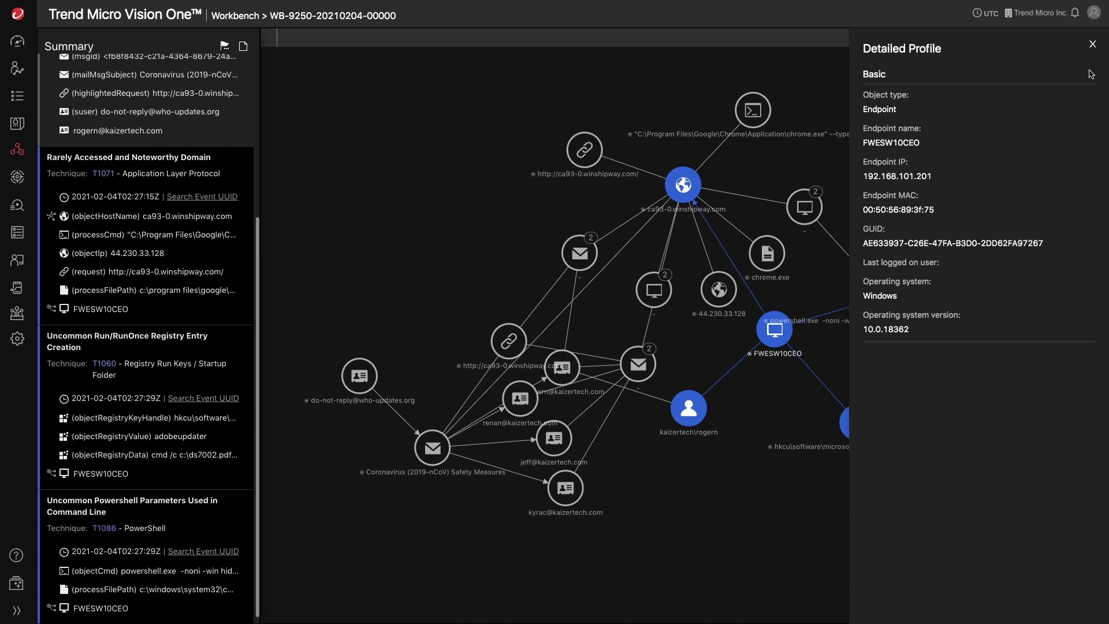
click(1093, 44)
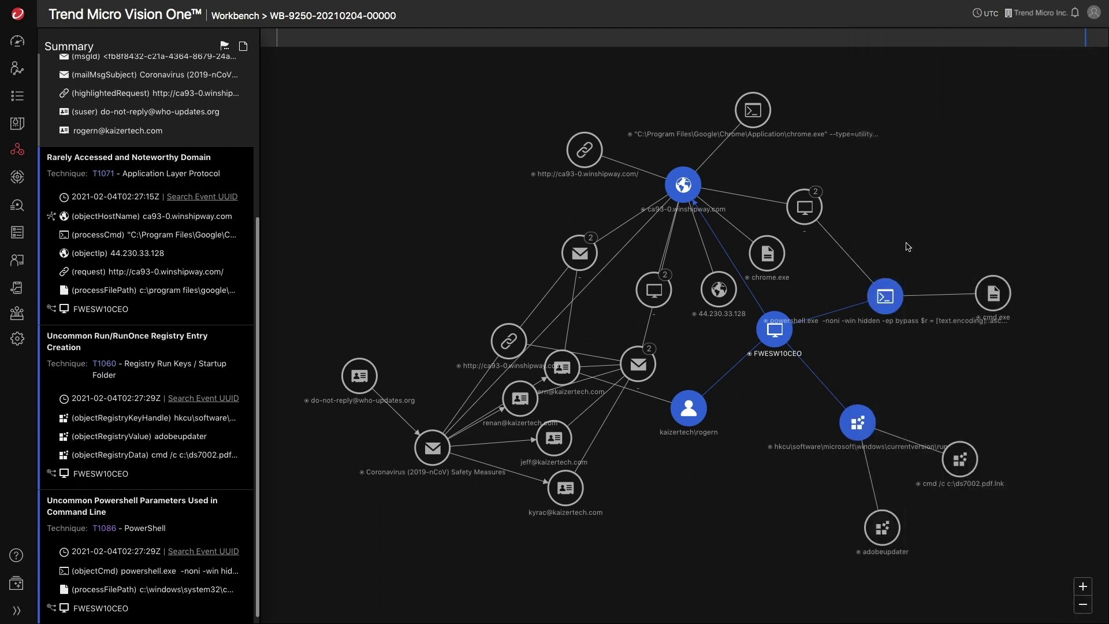
click(773, 341)
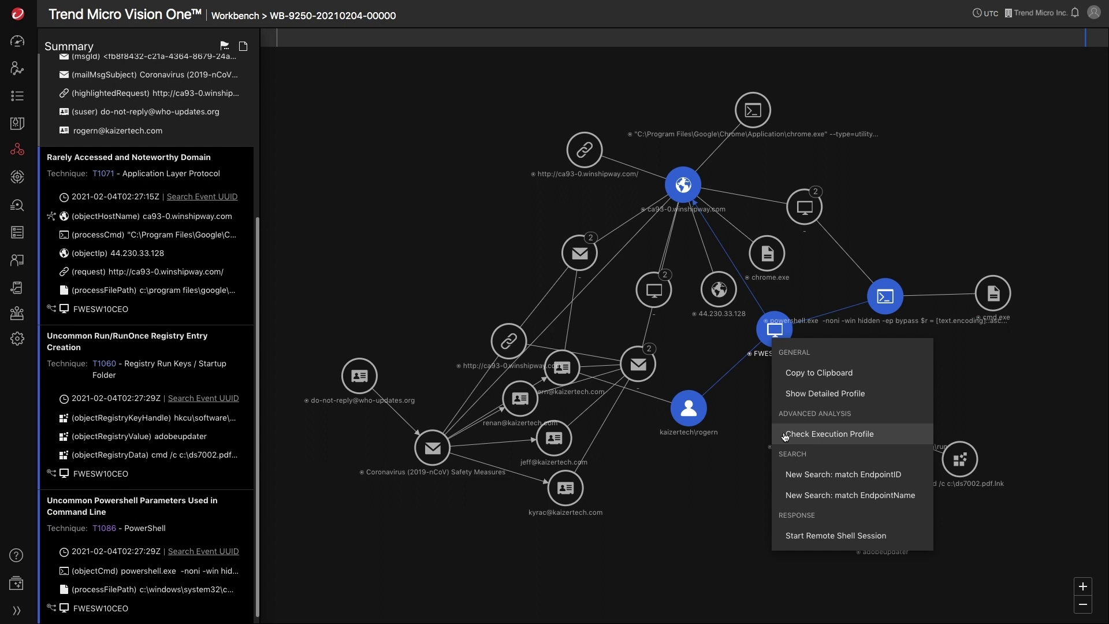
Step: Open FWESW10CEO's Execution Profile and inspect the powershell.exe process under cmd.exe (Normal, High integrity)
click(829, 433)
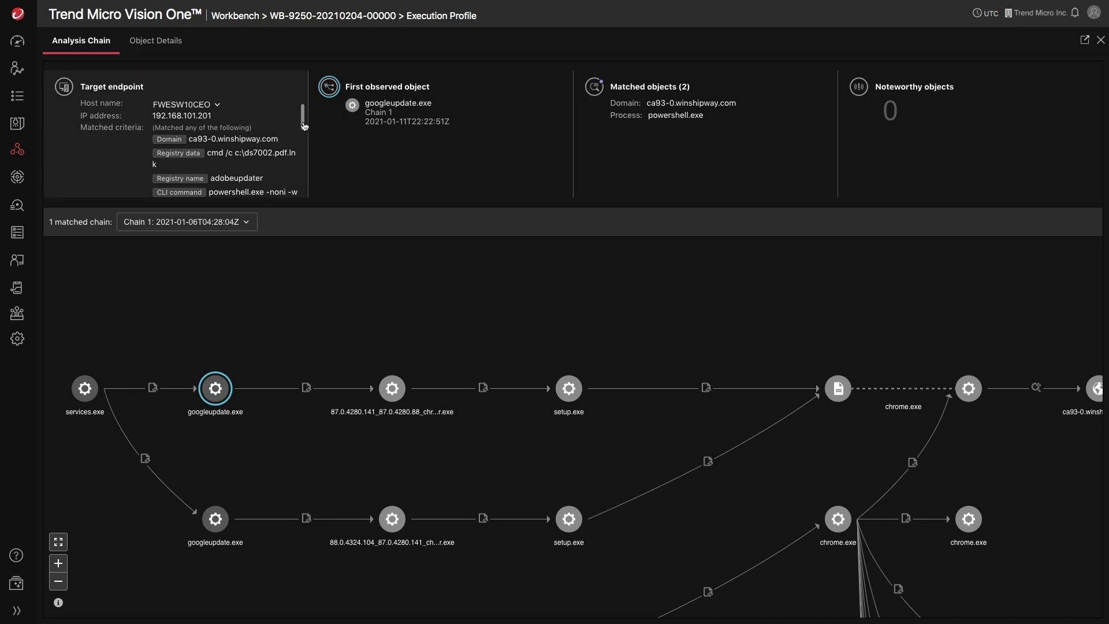
mouse_move(303, 124)
mouse_down()
mouse_move(306, 153)
mouse_move(306, 123)
mouse_up()
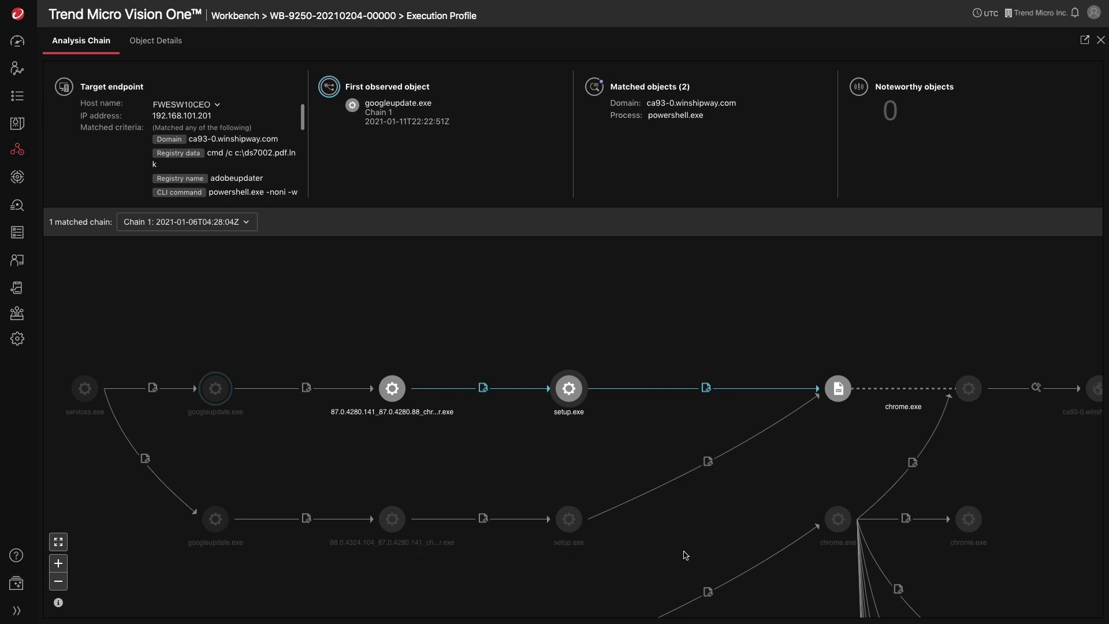
drag(696, 543, 606, 231)
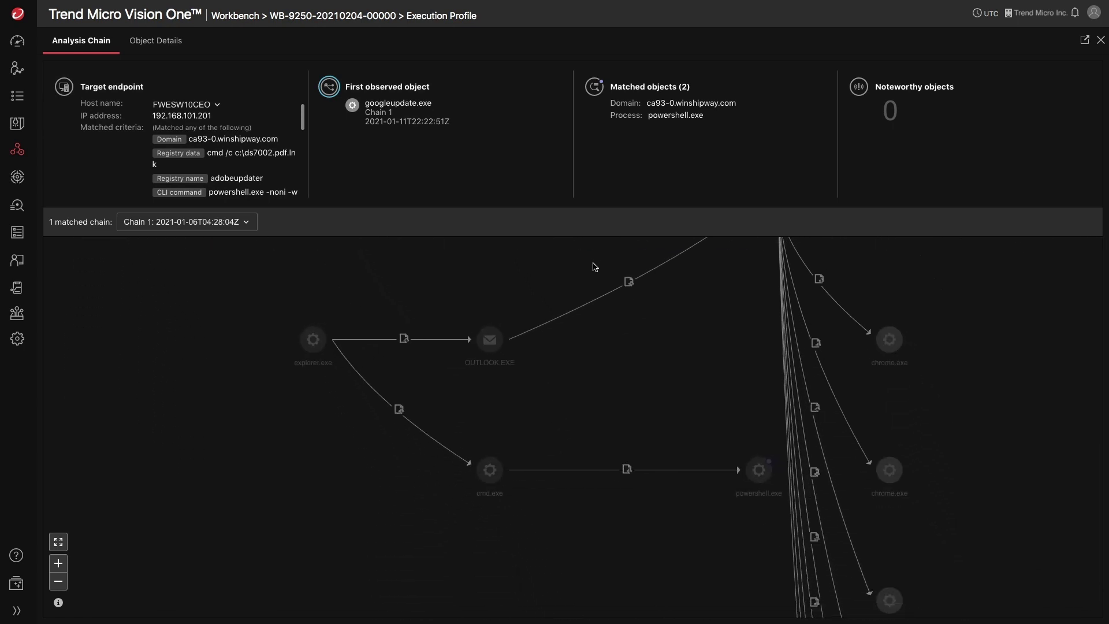
click(758, 470)
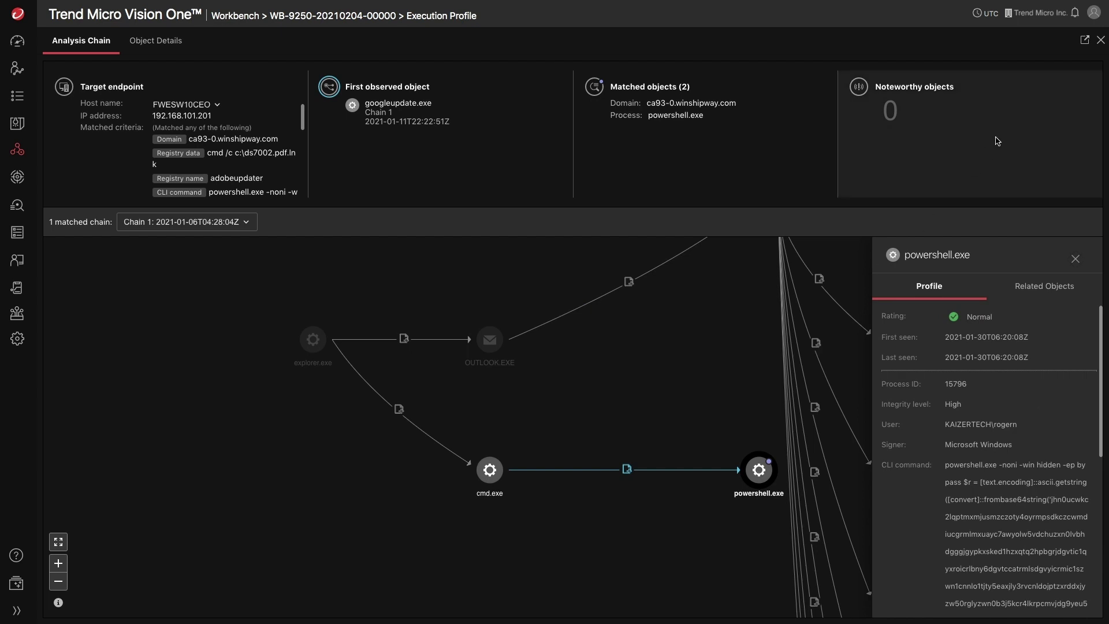
Step: Return to the alert graph and start a remote shell session on FWESW10CEO
click(1101, 42)
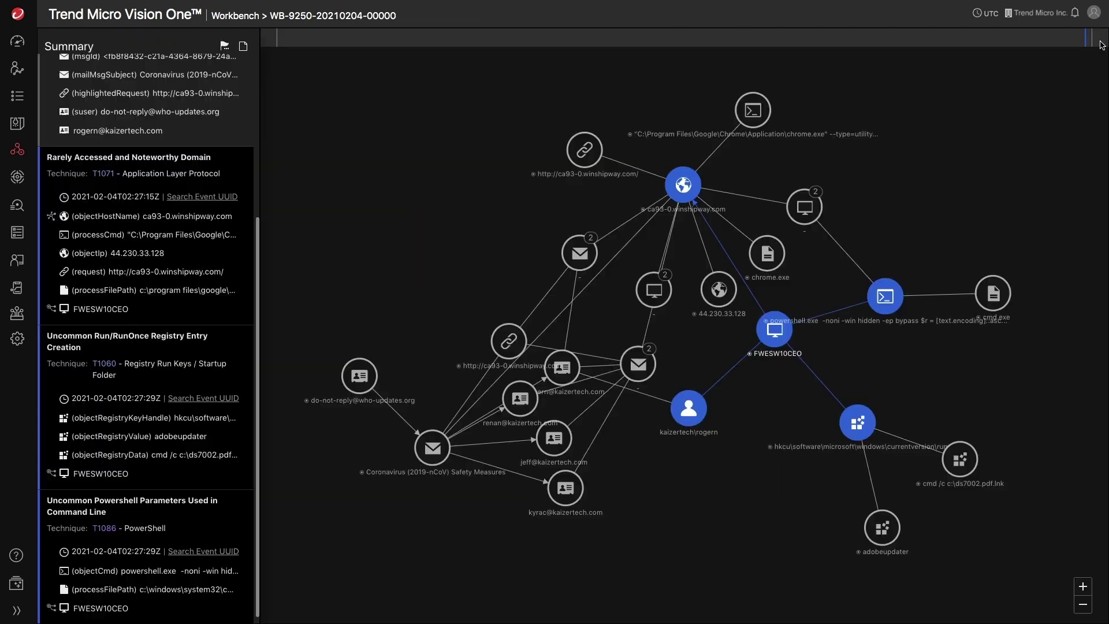
right_click(772, 342)
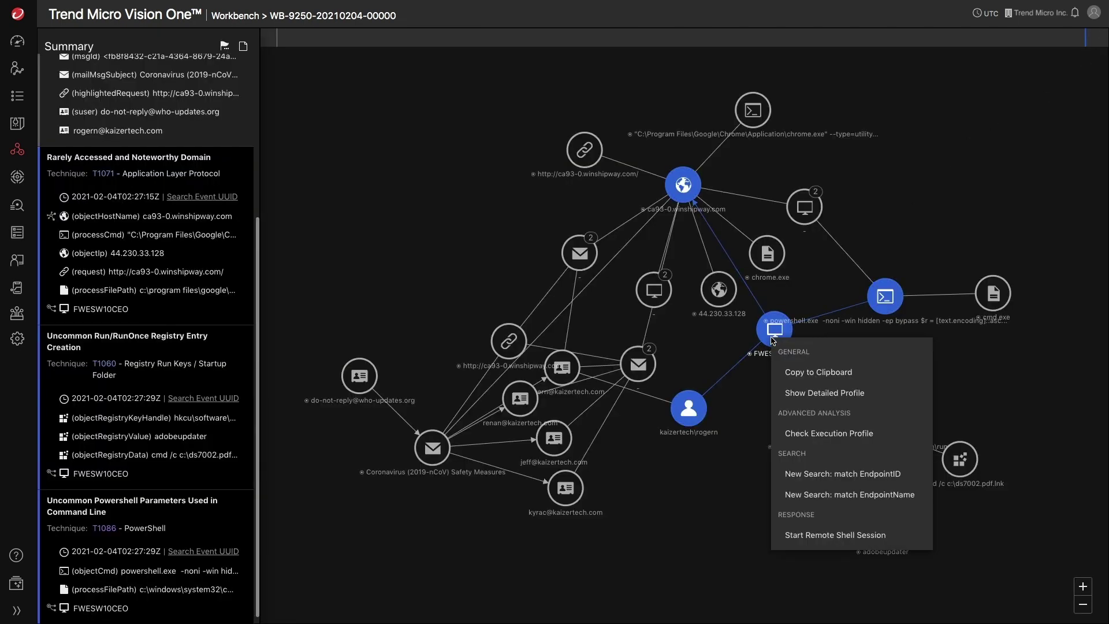
click(785, 537)
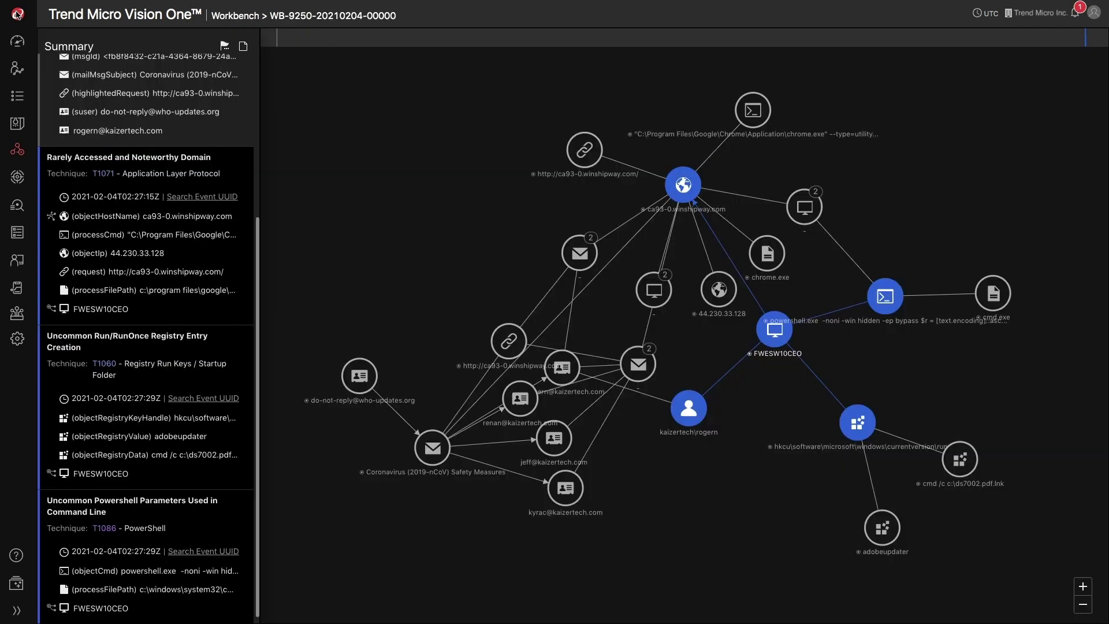
Step: Open the Coronavirus email's detailed profile and expand its full header (SPF none, DMARC fail)
right_click(431, 448)
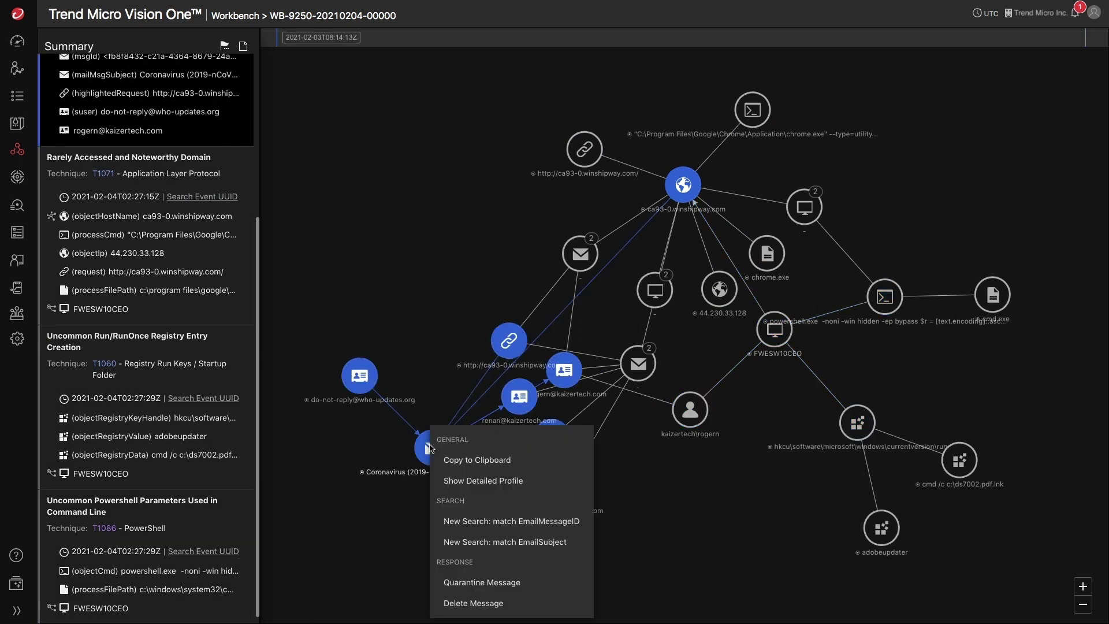
click(452, 482)
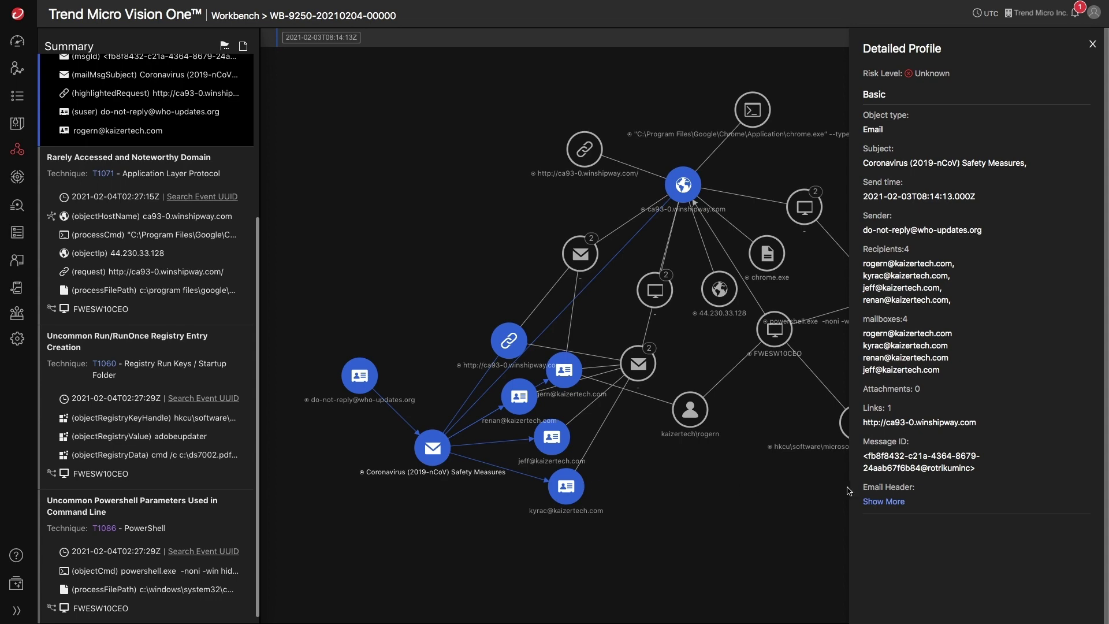
click(889, 502)
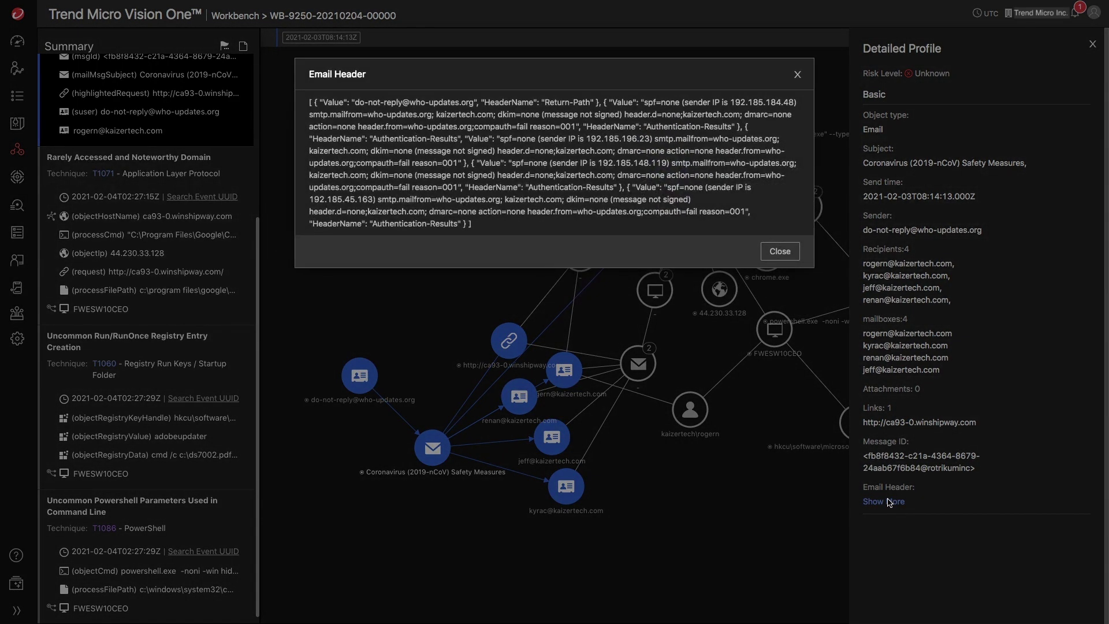
Step: Create a Quarantine Message task for the Coronavirus email covering all 4 recipient mailboxes
click(780, 251)
click(1092, 44)
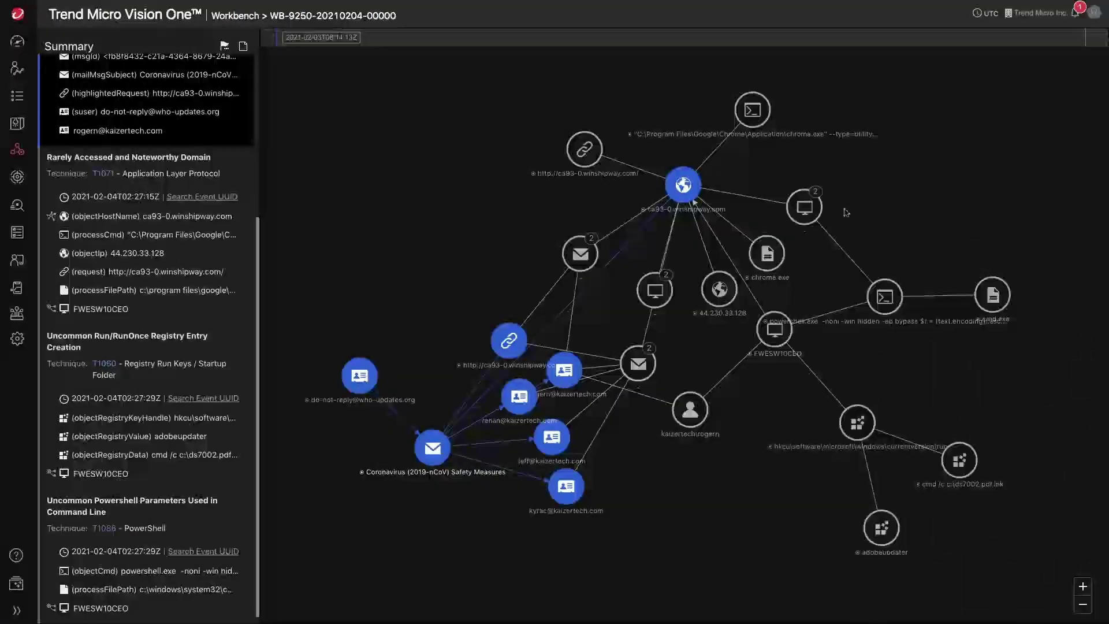
right_click(436, 455)
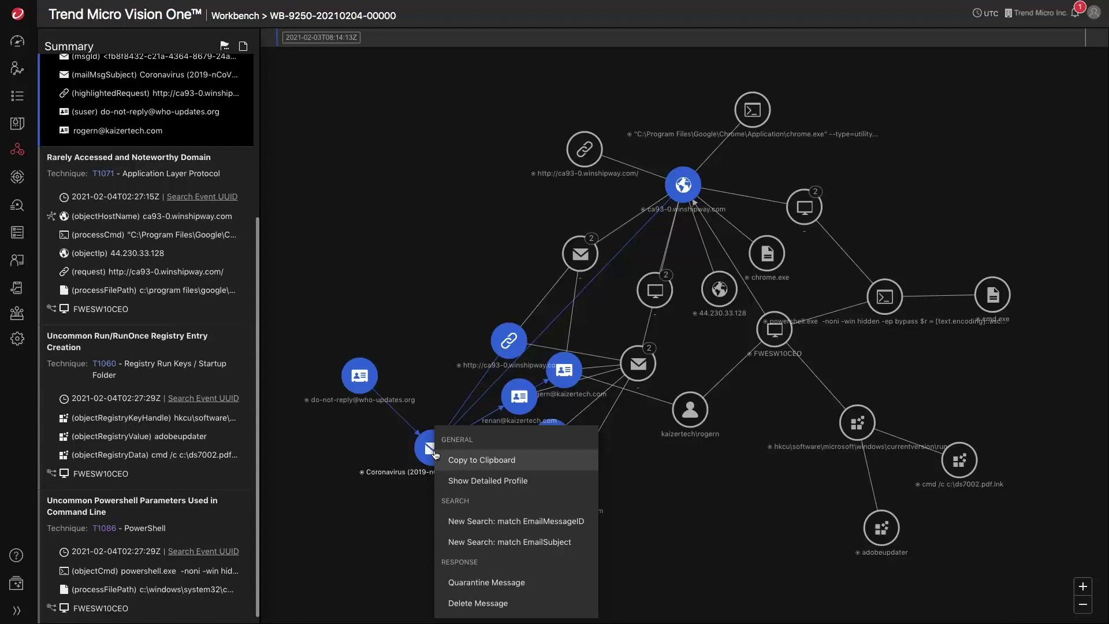
click(543, 586)
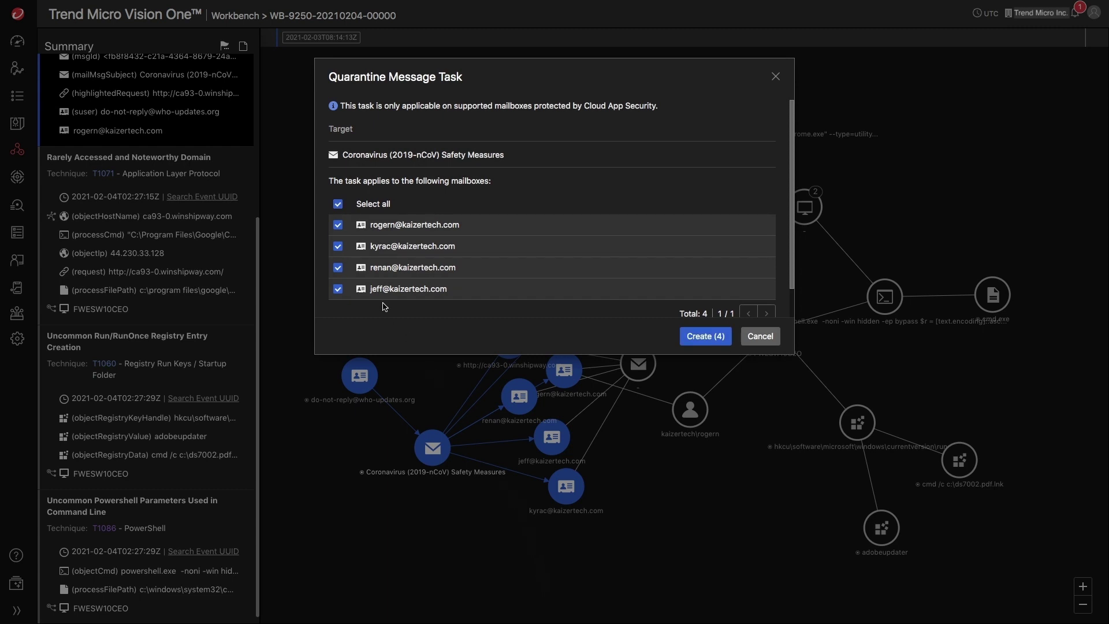
click(340, 269)
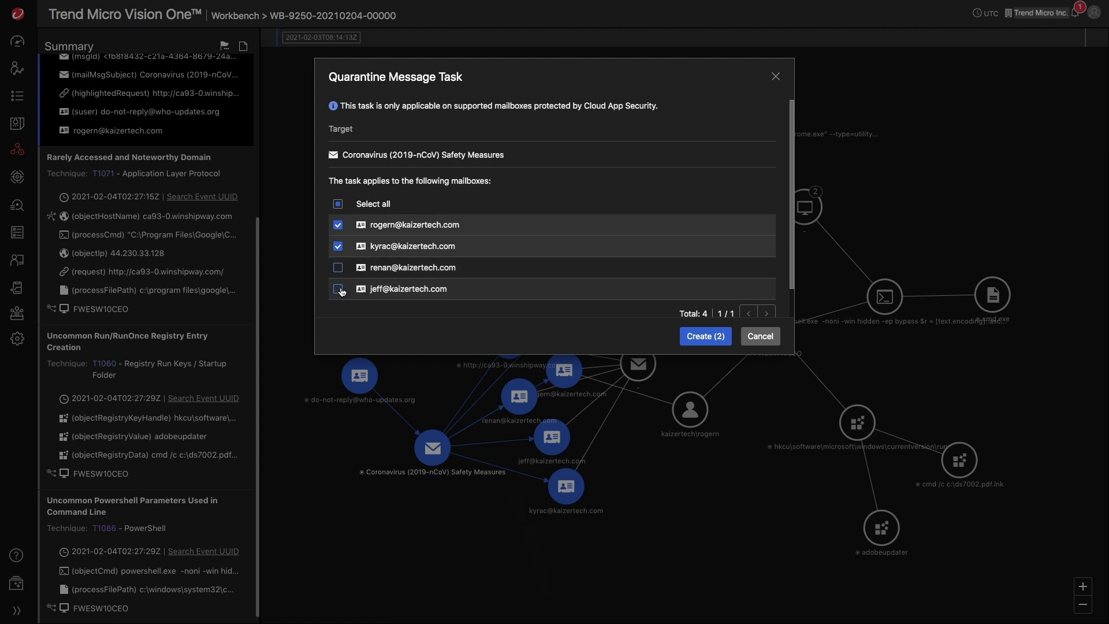
click(338, 204)
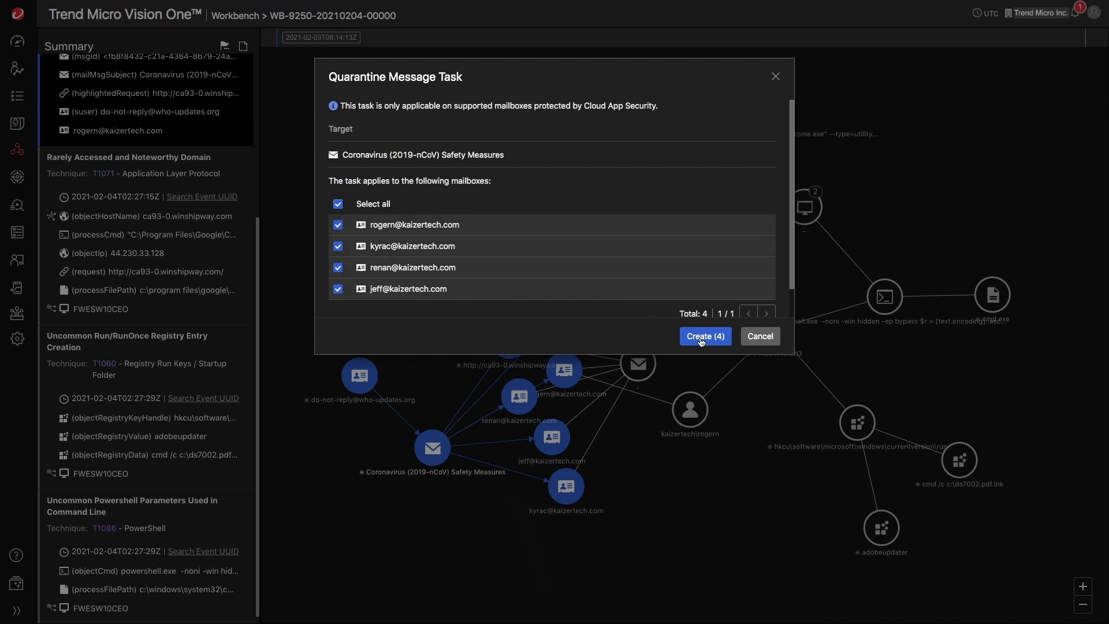
click(761, 337)
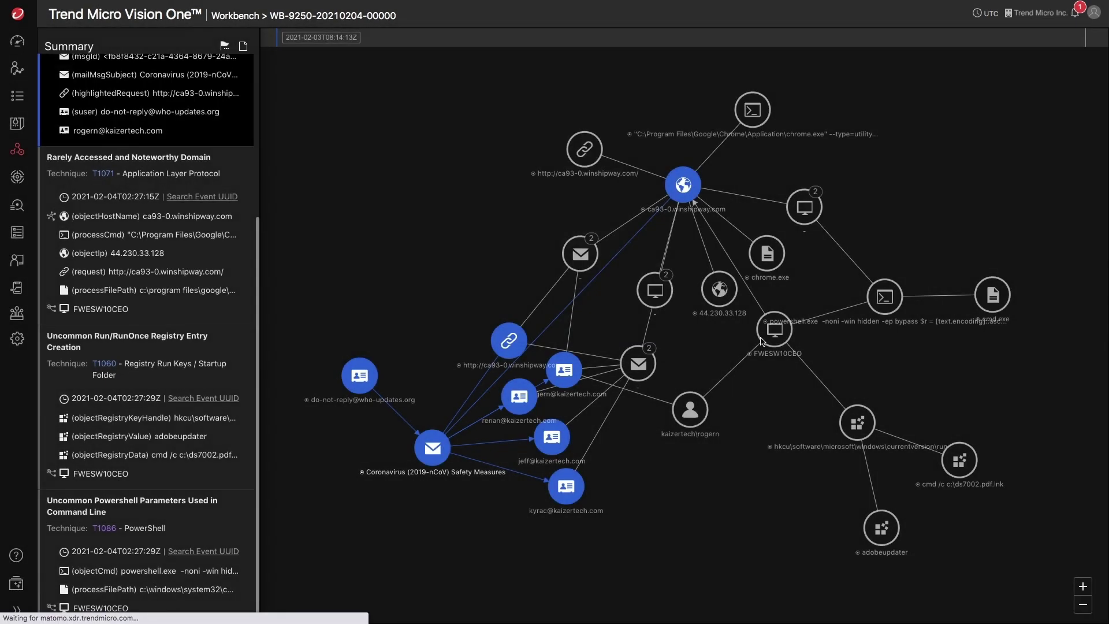
click(359, 376)
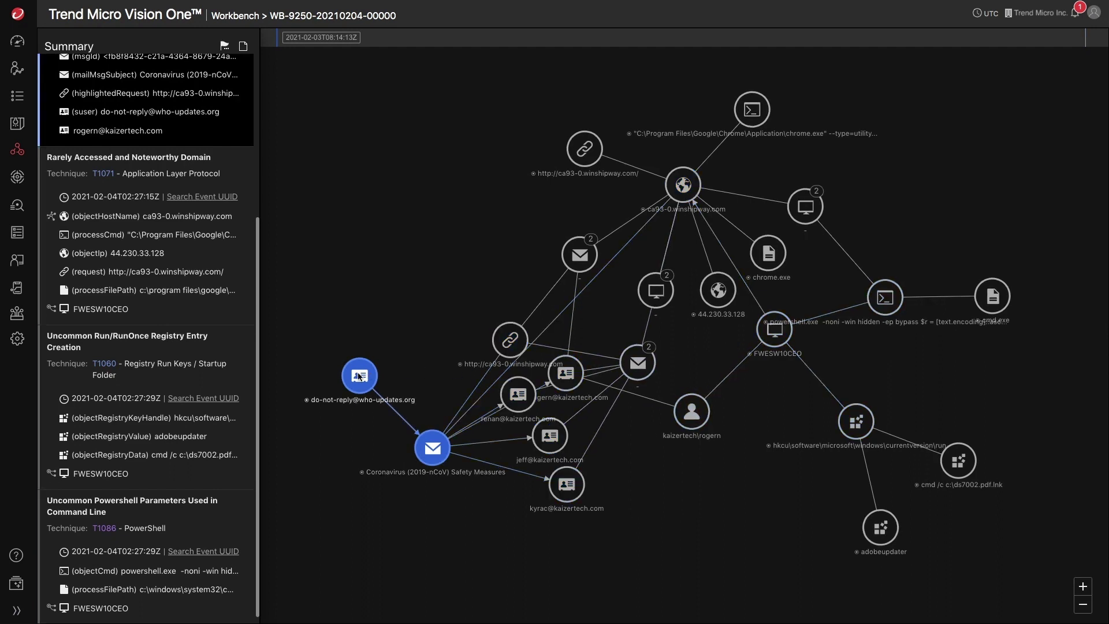
right_click(360, 377)
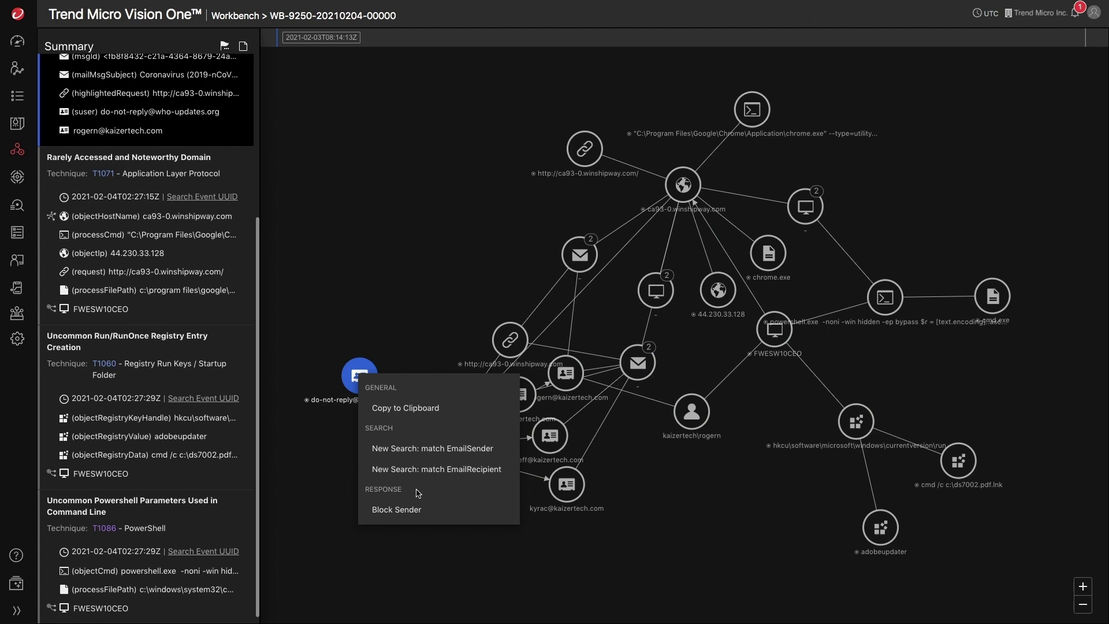
click(397, 510)
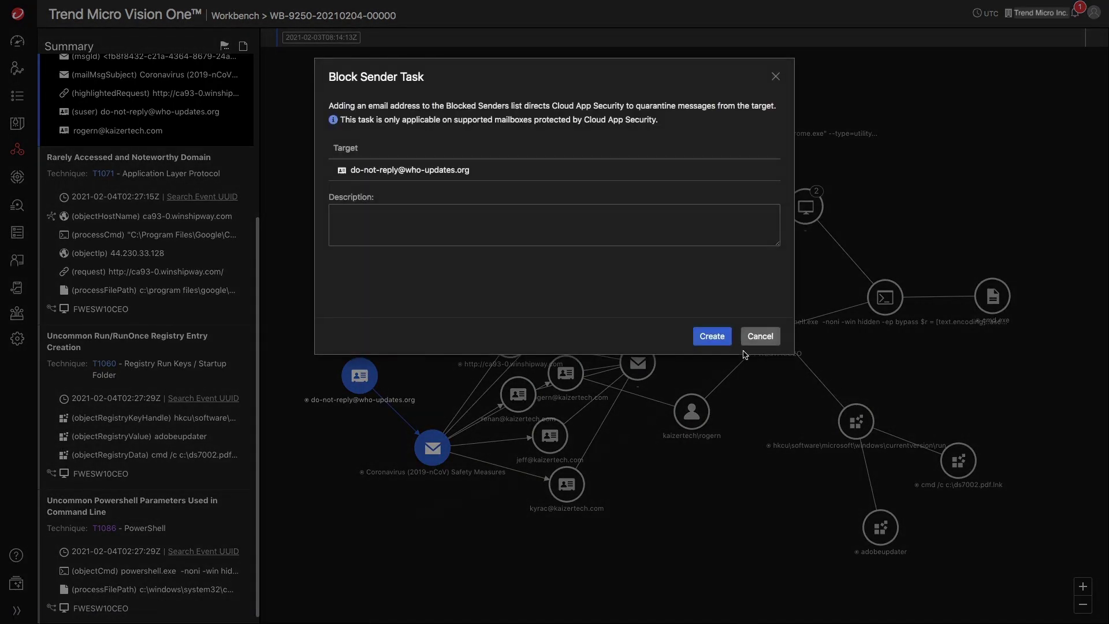
click(754, 337)
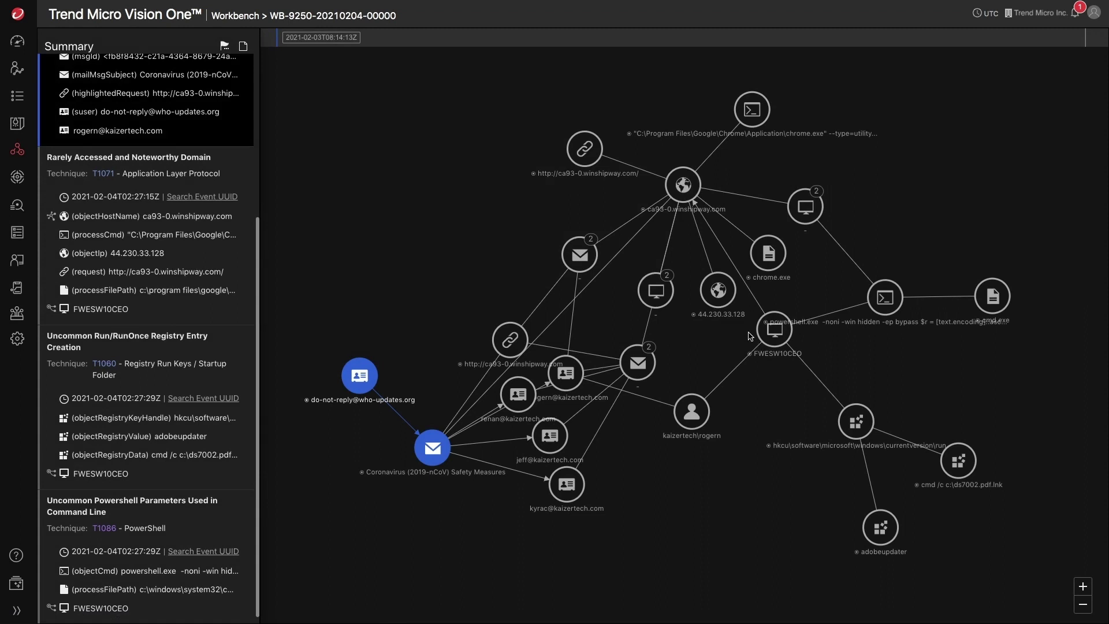
click(682, 186)
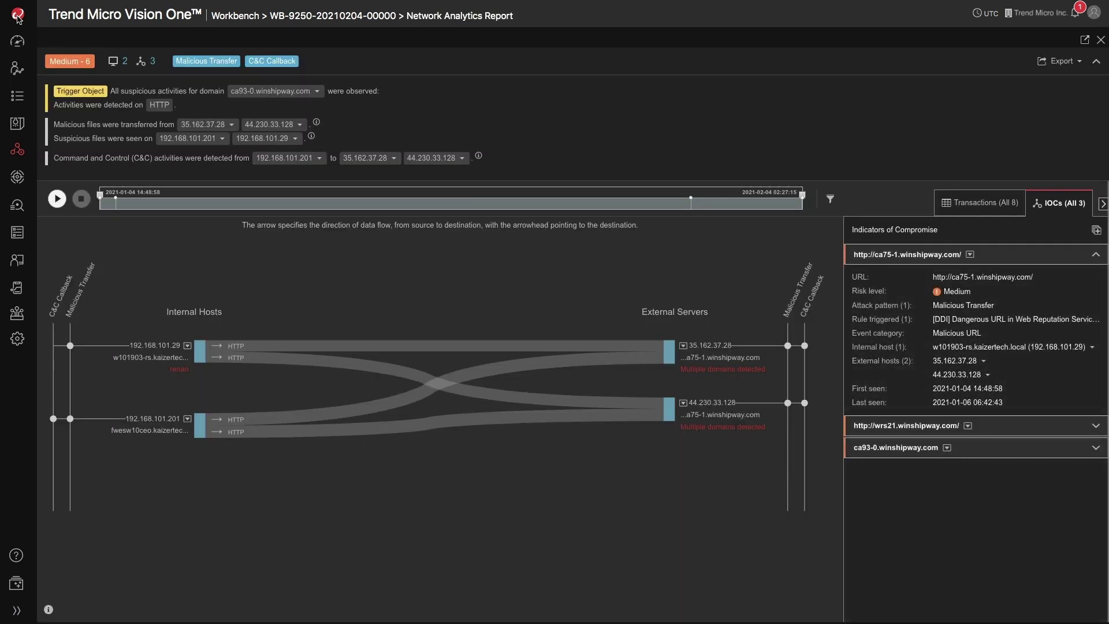
click(57, 199)
click(1101, 41)
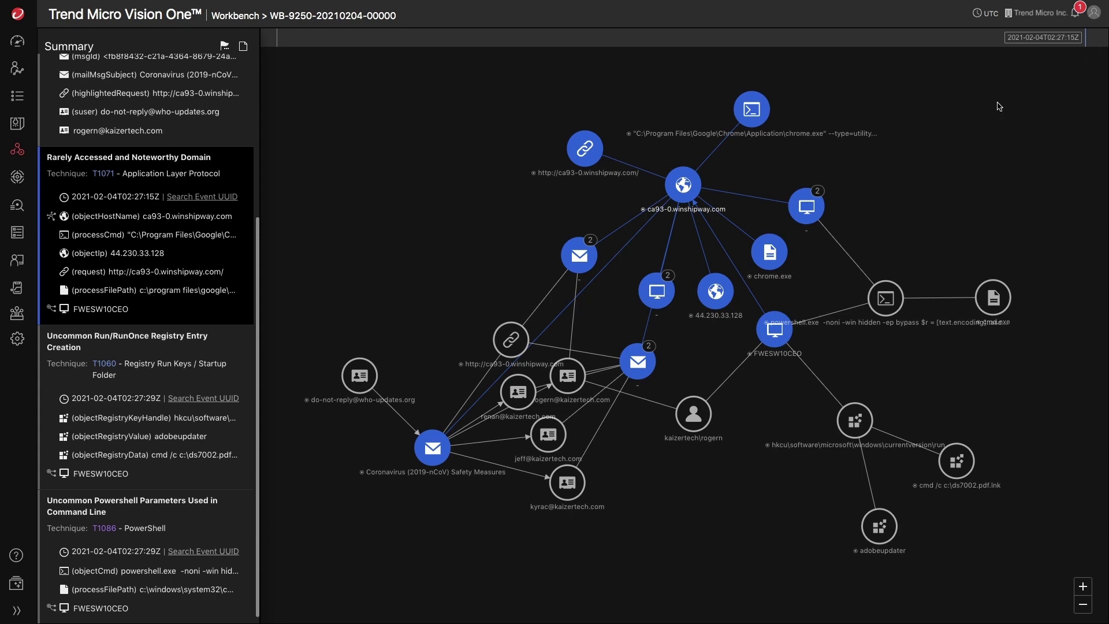
right_click(584, 153)
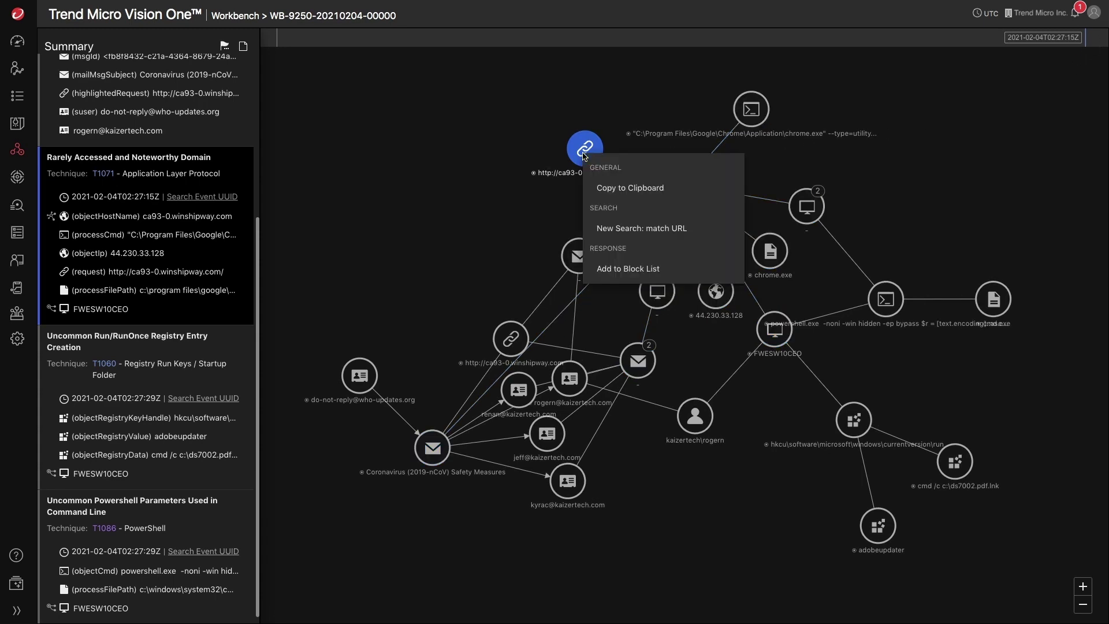
click(597, 271)
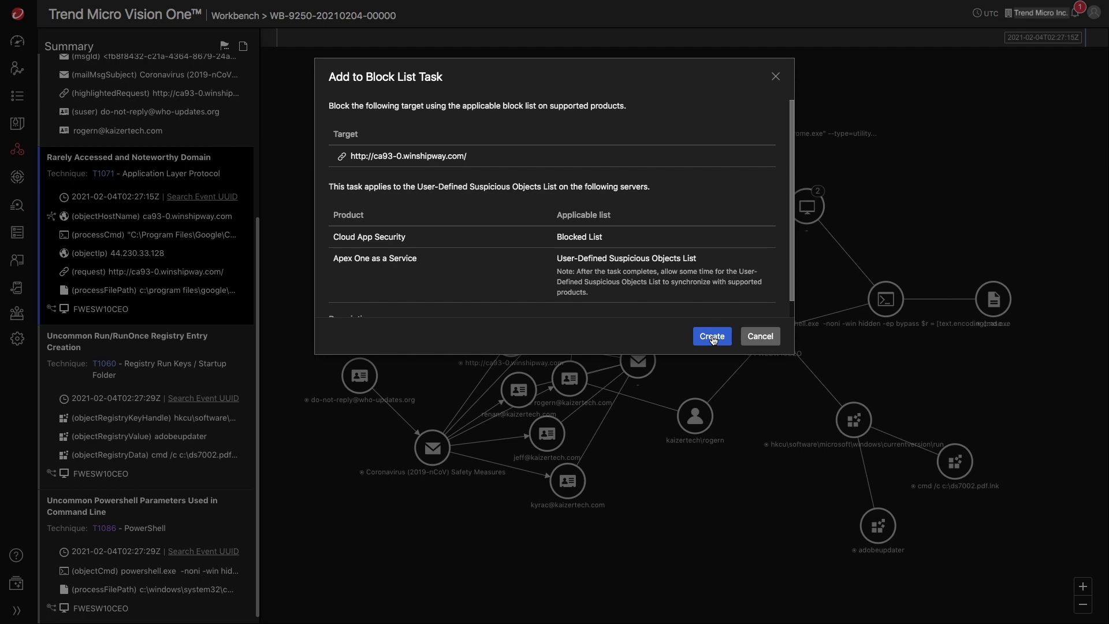
click(760, 337)
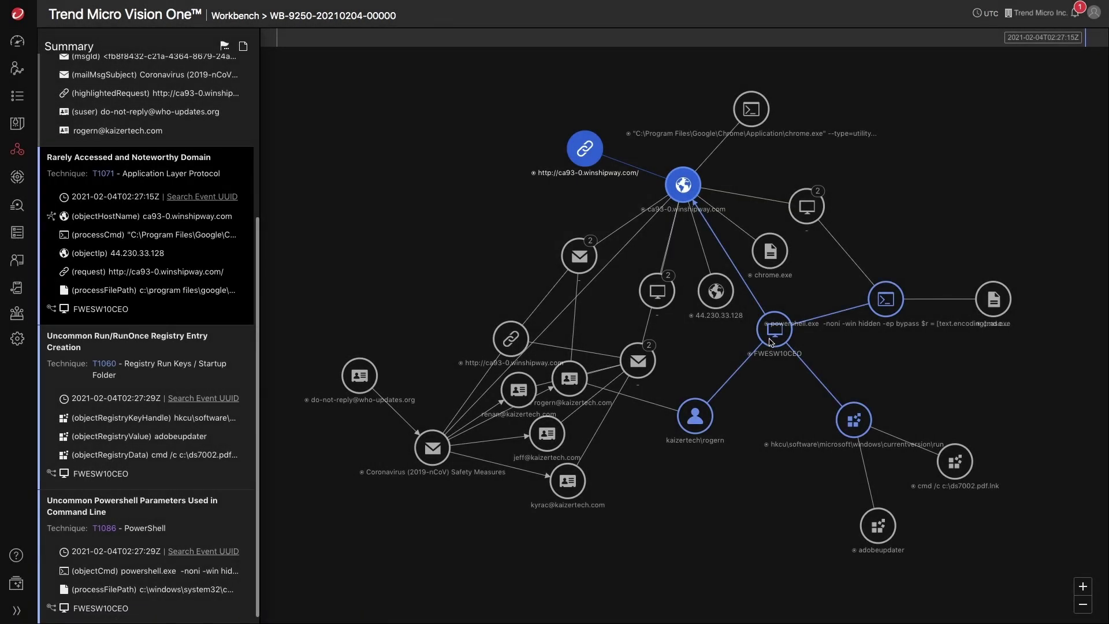
Step: Move cmd.exe up, then review and cancel a Collect File task for c:\windows\system32\cmd.exe
drag(994, 299, 989, 242)
right_click(990, 241)
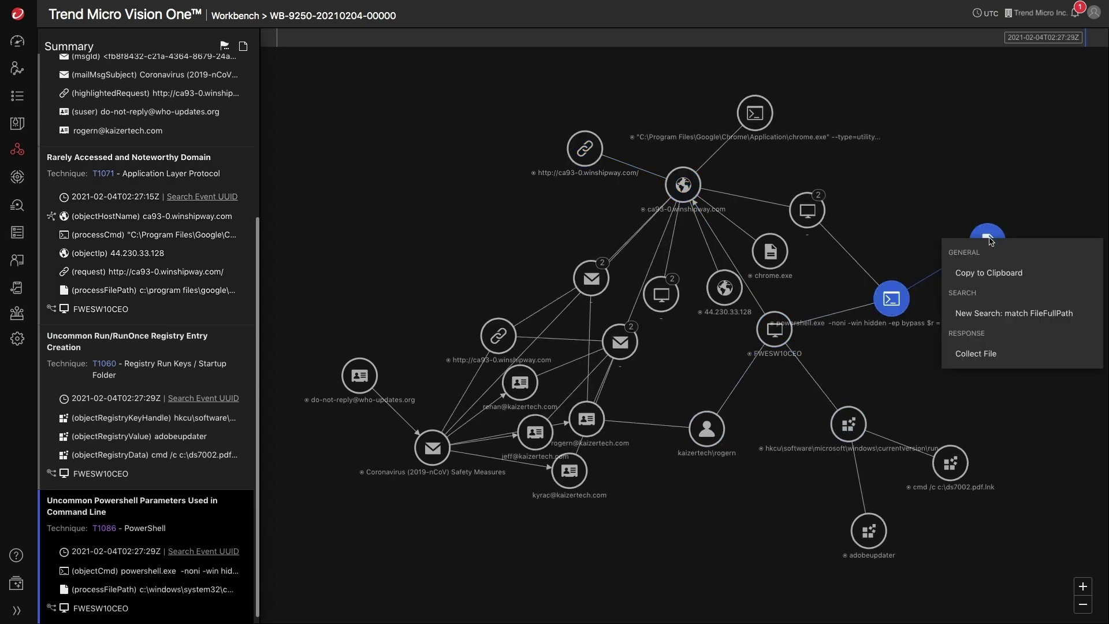
click(1003, 355)
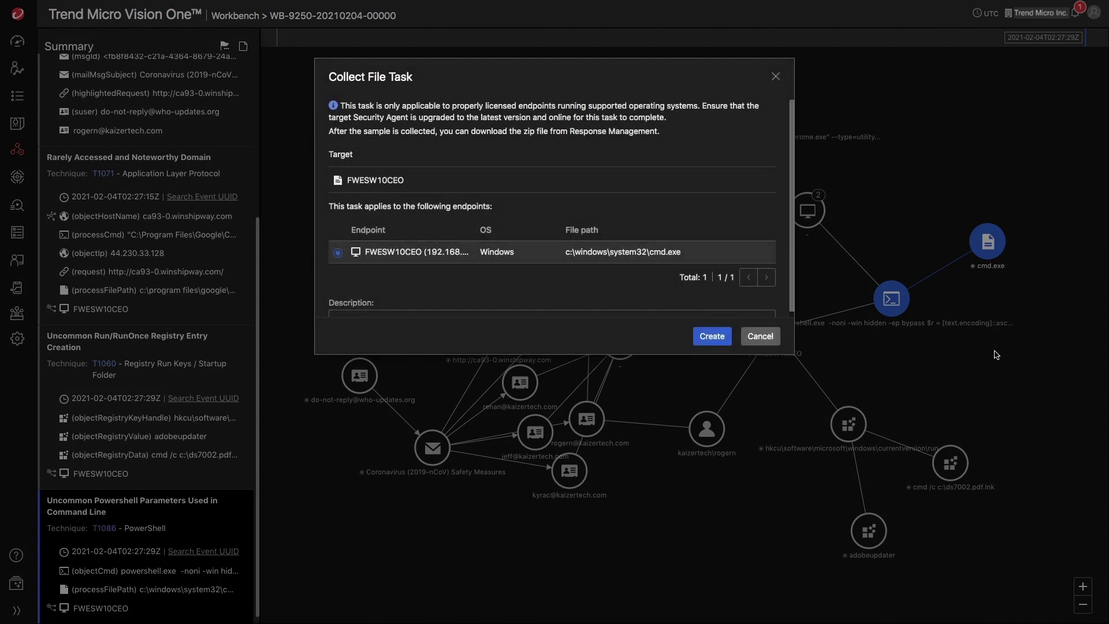
click(761, 336)
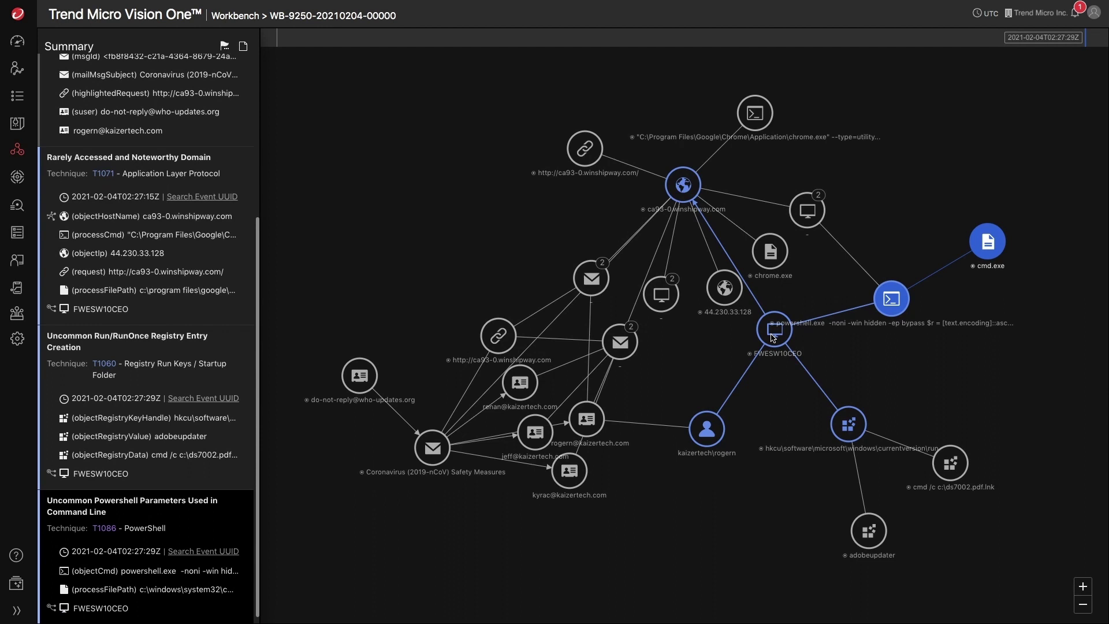
click(499, 337)
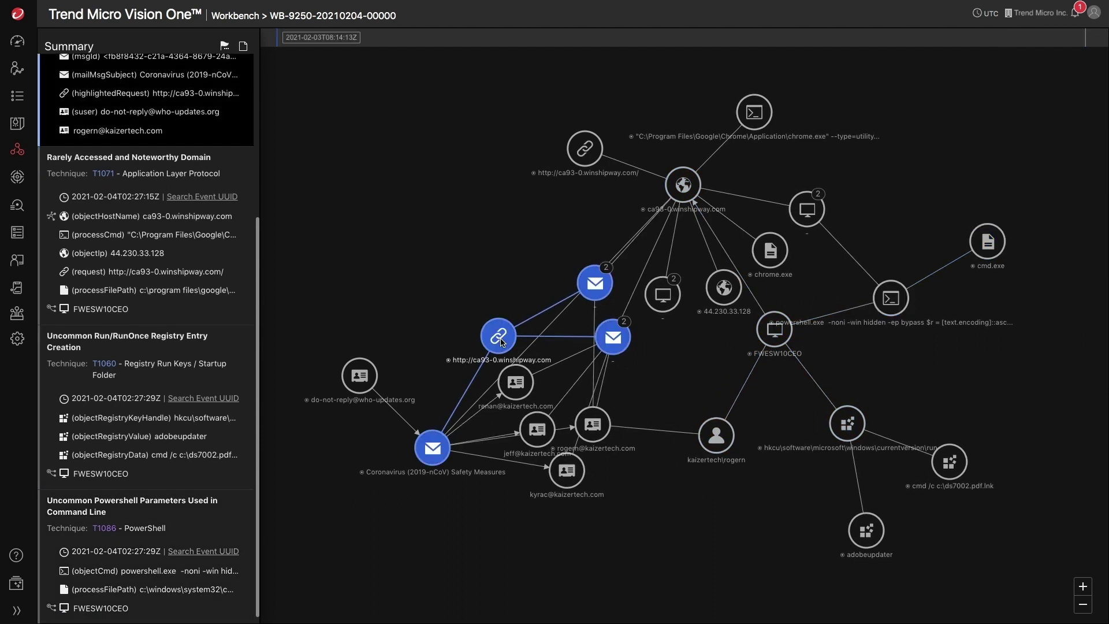
right_click(501, 343)
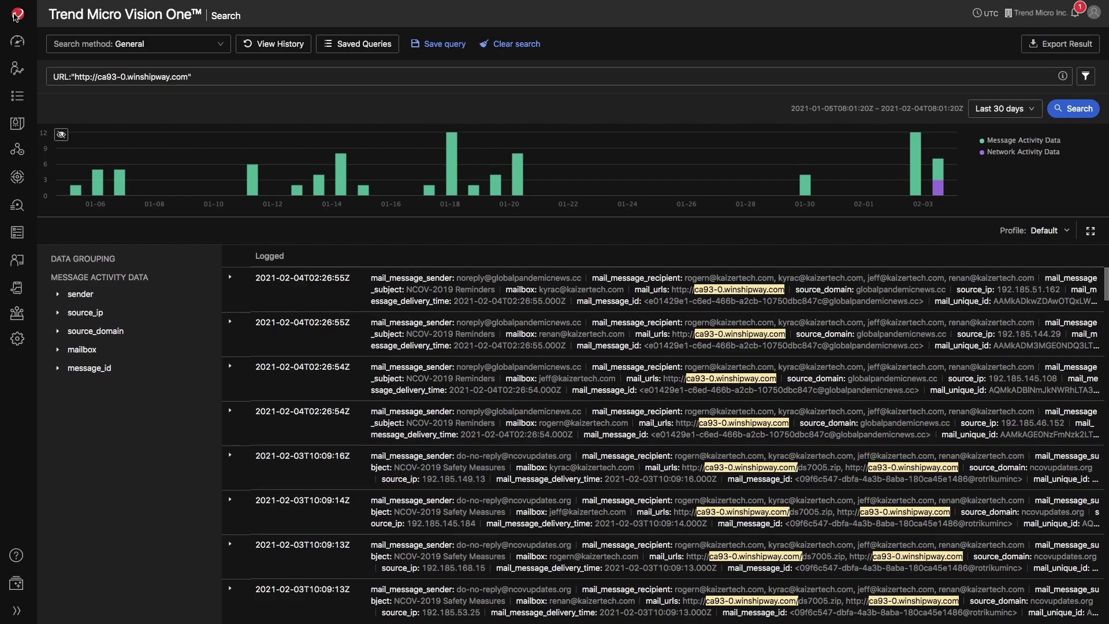
Step: Clear the URL query and expand the first NCOV-2019 Reminders result to show all fields
triple_click(220, 77)
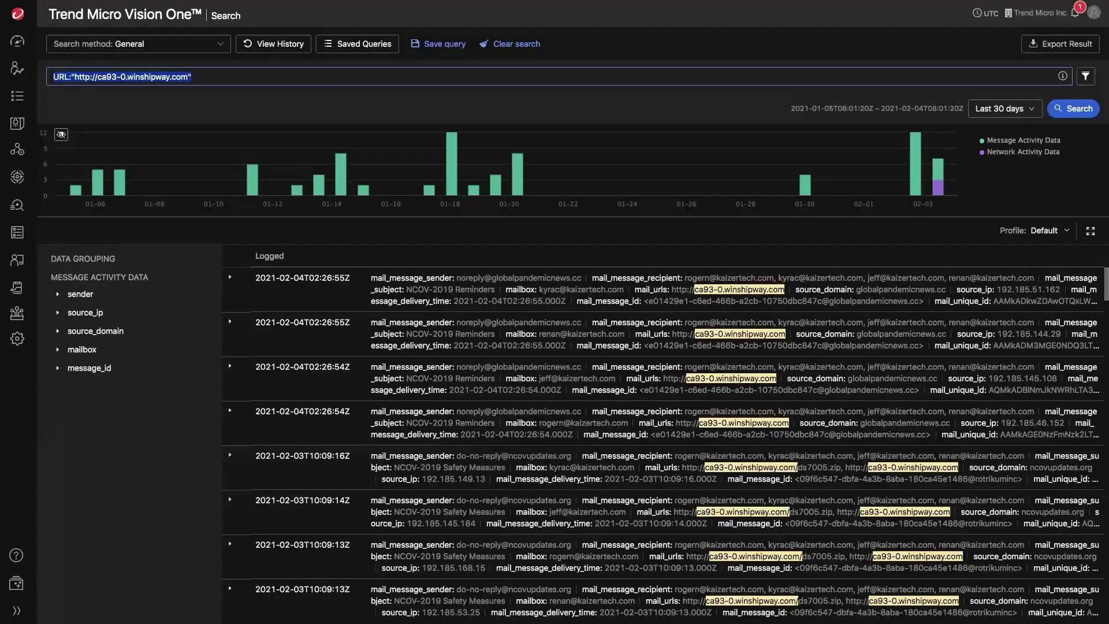
key(BackSpace)
scroll(203, 134, down, 1)
scroll(203, 134, down, 5)
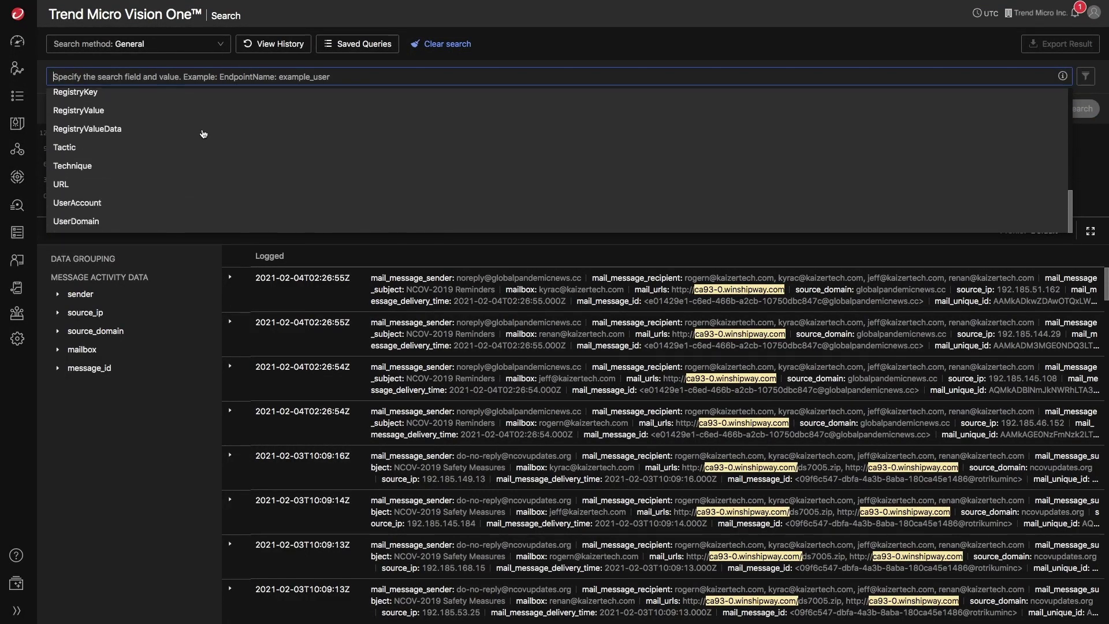
scroll(203, 134, up, 6)
scroll(203, 134, up, 1)
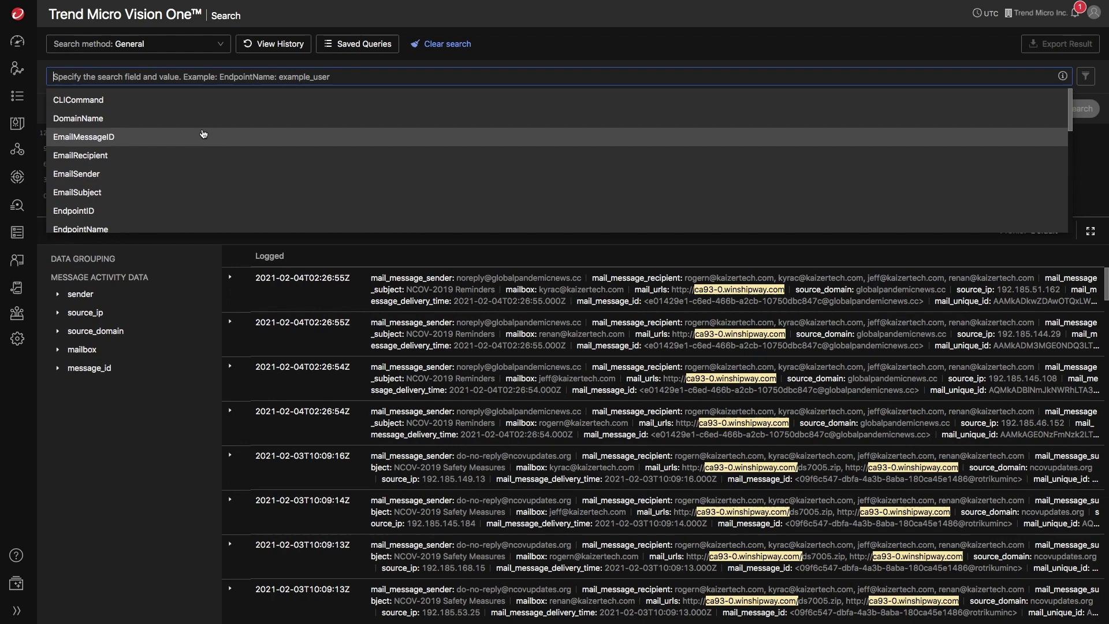
click(230, 278)
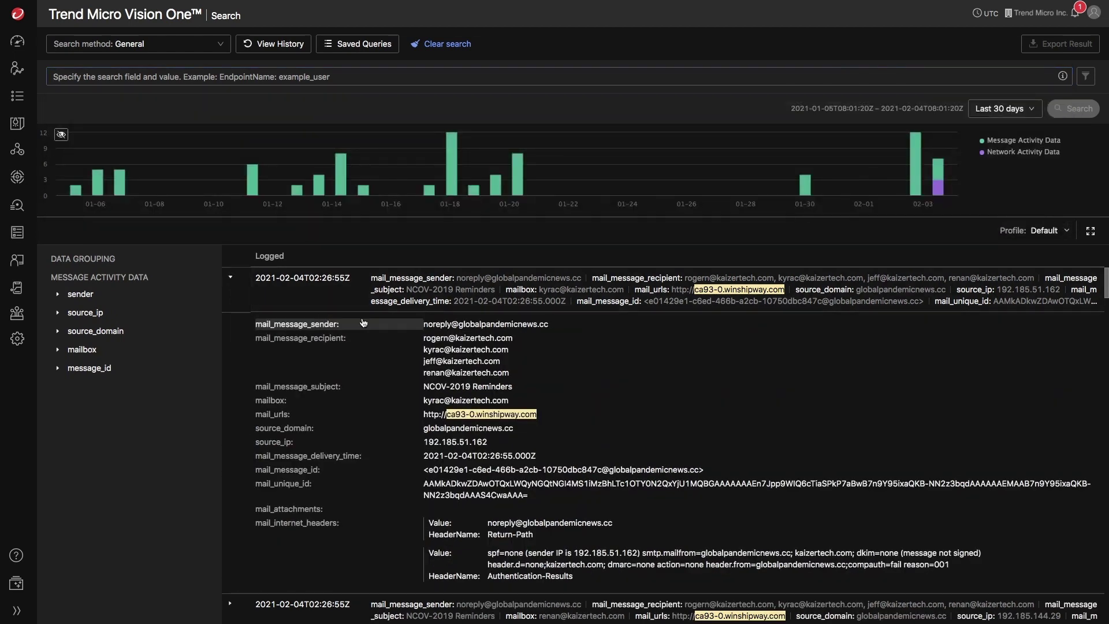
Step: Quarantine the NCOV-2019 Reminders email from its mail_message_id value in the expanded result
right_click(520, 416)
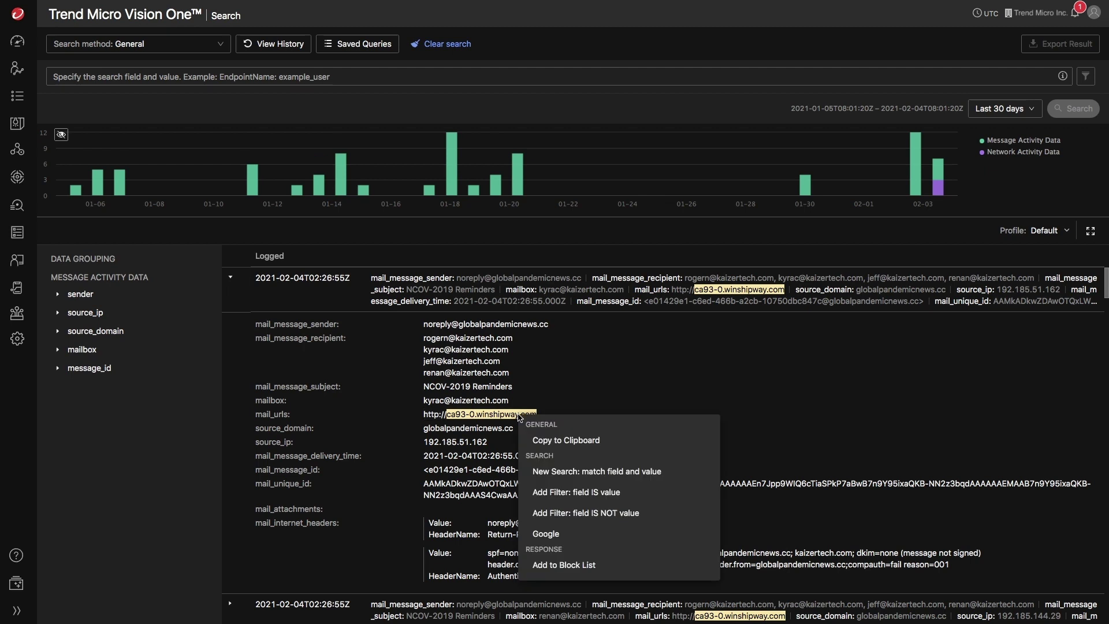
right_click(492, 470)
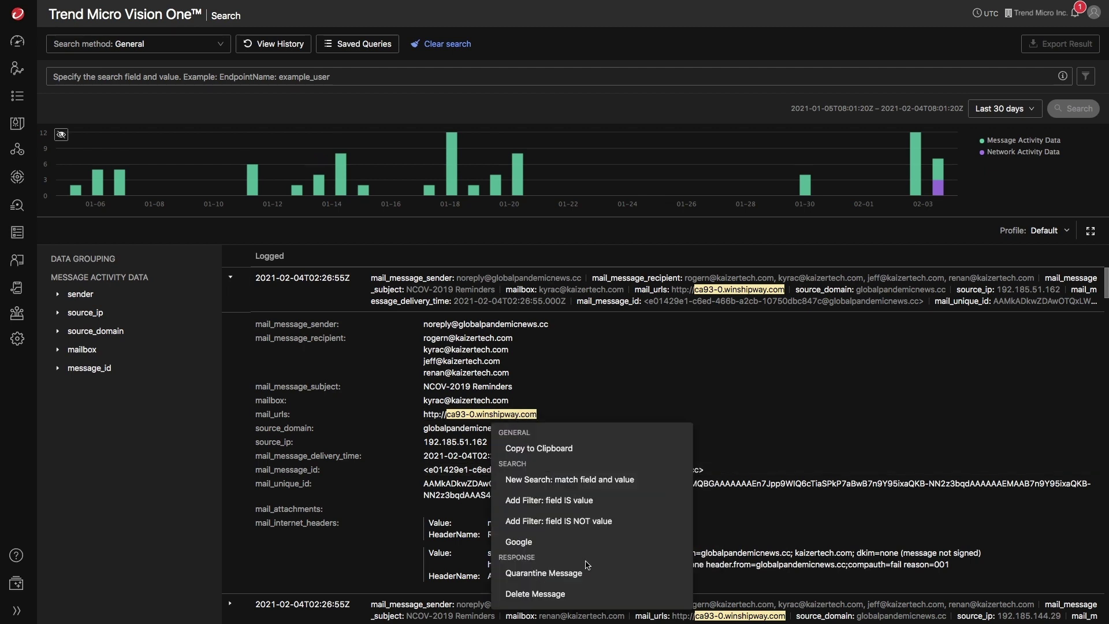
click(591, 569)
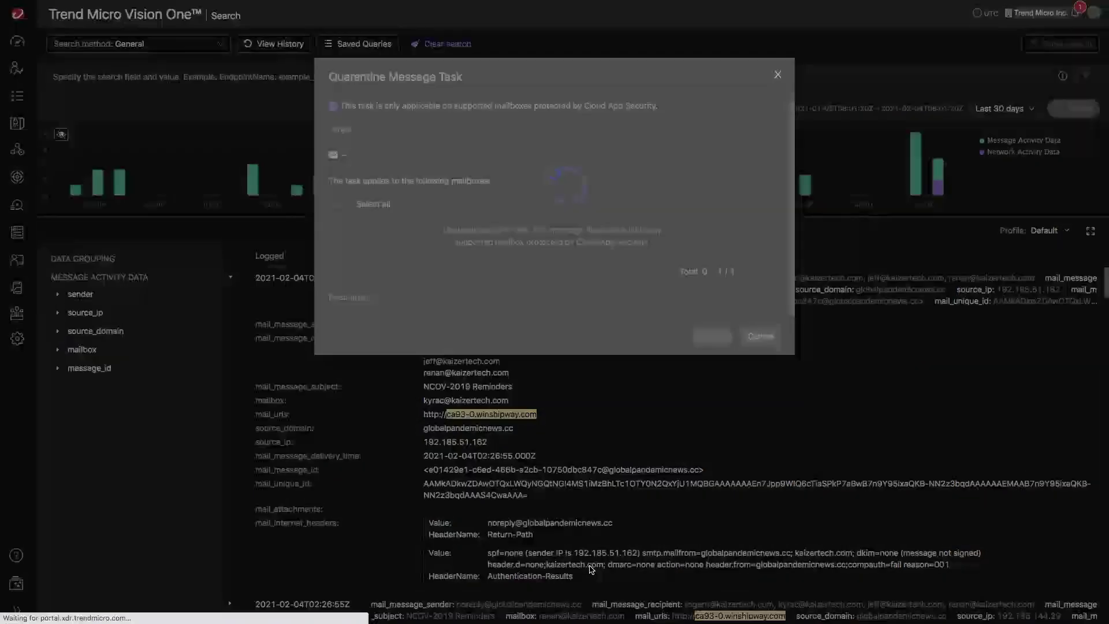